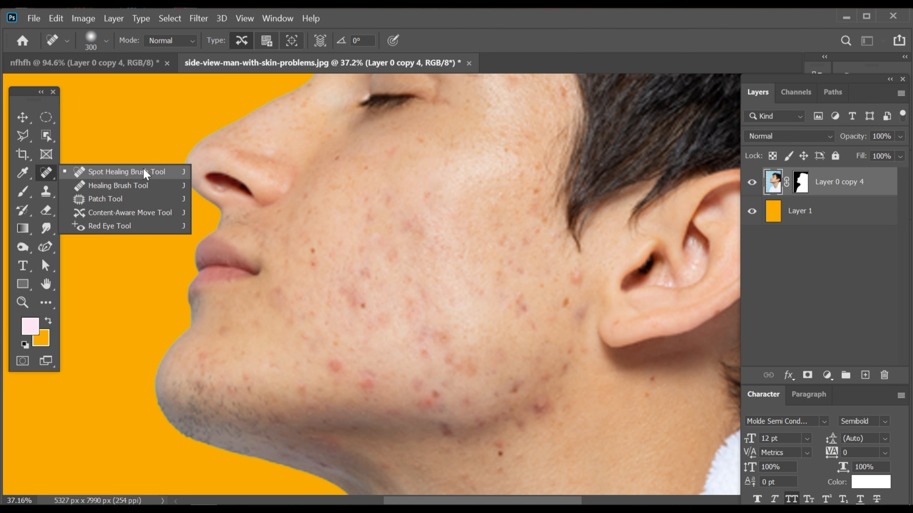
- Switch to the Healing Brush tool, enlarge its brush to 175 px and try a dab on the cheek without a source point
{"action": "left_click", "coordinate": [143, 168]}
{"action": "scroll", "coordinate": [418, 234], "scroll_direction": "up", "scroll_amount": 3}
{"action": "left_click_drag", "start_coordinate": [413, 263], "coordinate": [384, 299]}
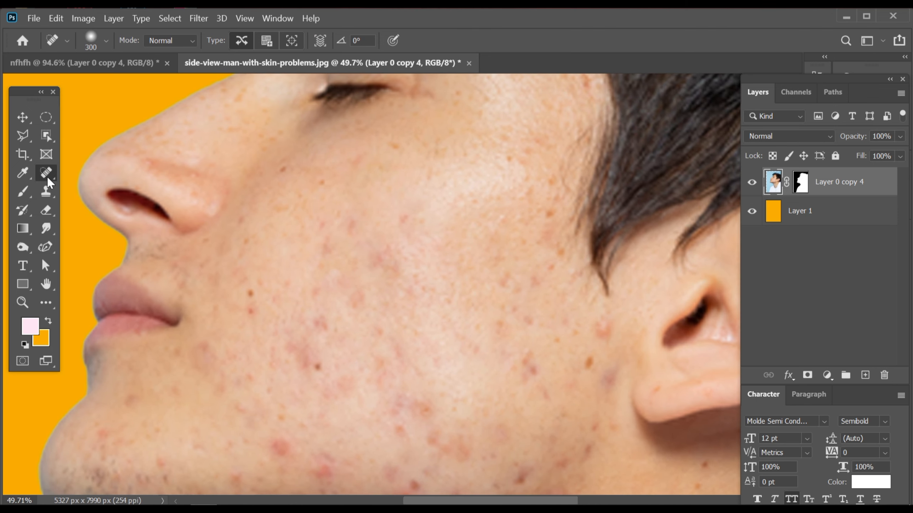
{"action": "right_click", "coordinate": [44, 175]}
{"action": "left_click", "coordinate": [115, 186]}
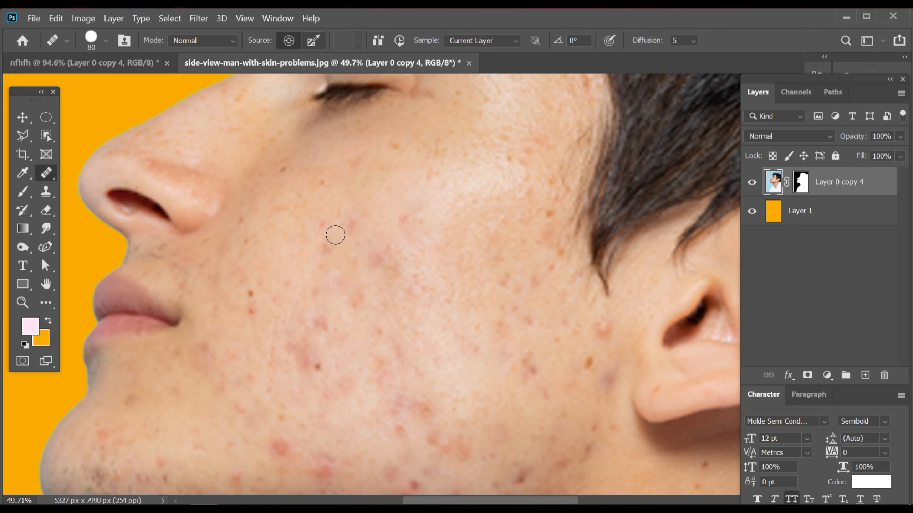
{"action": "left_click", "coordinate": [335, 234]}
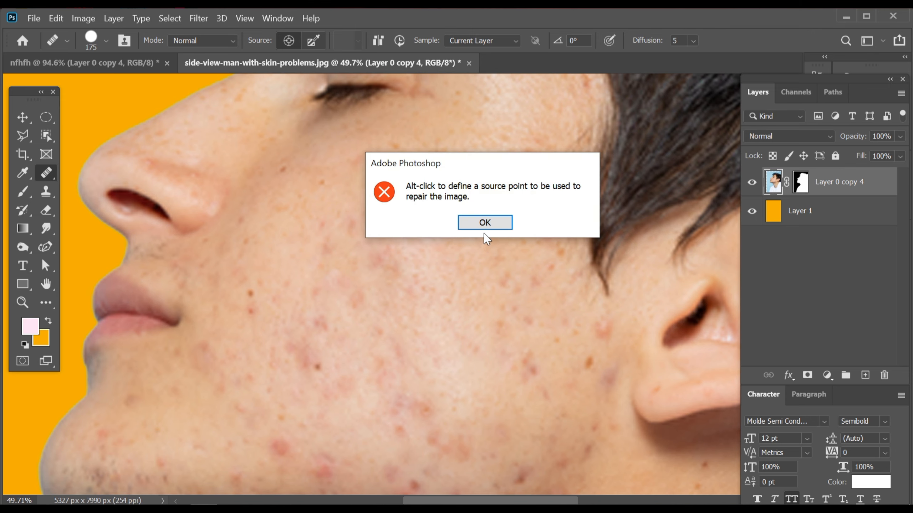
{"action": "left_click", "coordinate": [484, 223]}
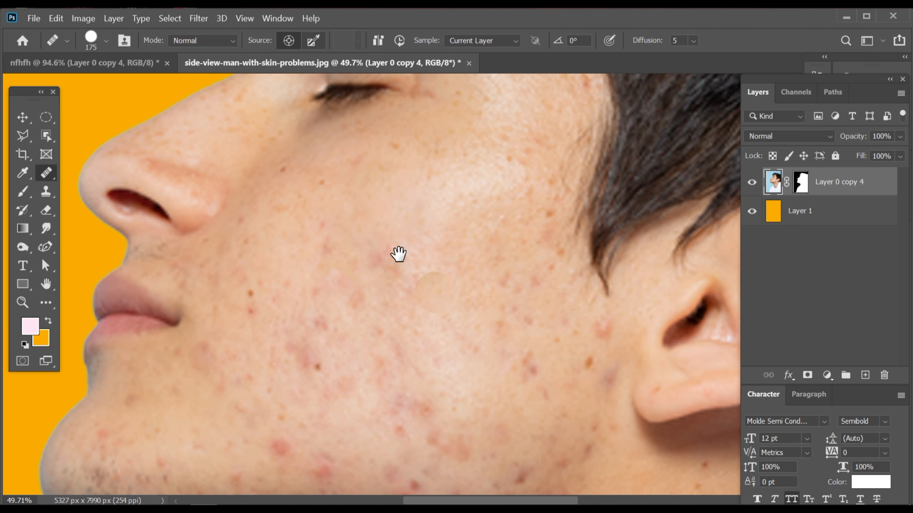
- Sample clean skin on the upper cheek and heal the blemishes at mid-cheek and the spot near the sideburn
{"action": "scroll", "coordinate": [398, 254], "scroll_direction": "up", "scroll_amount": 2}
{"action": "left_click", "coordinate": [402, 197], "text": "alt"}
{"action": "left_click", "coordinate": [381, 257]}
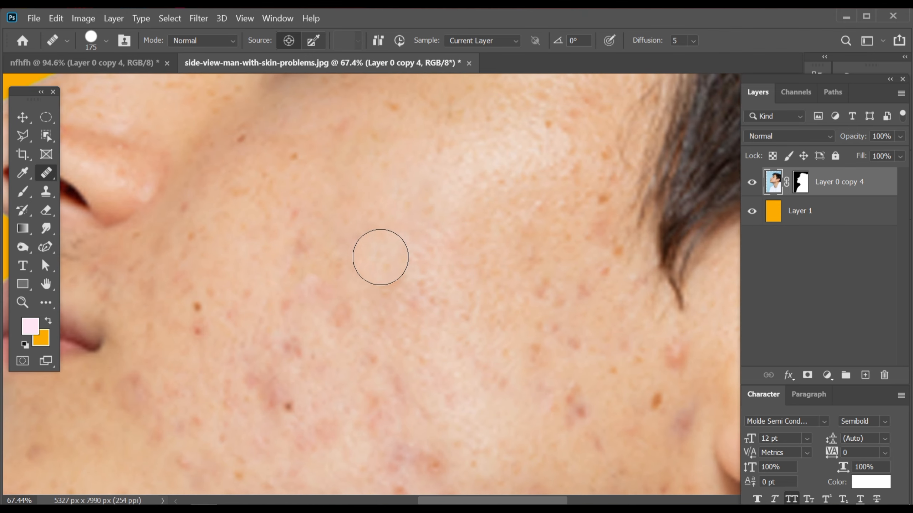
{"action": "left_click", "coordinate": [474, 173], "text": "alt"}
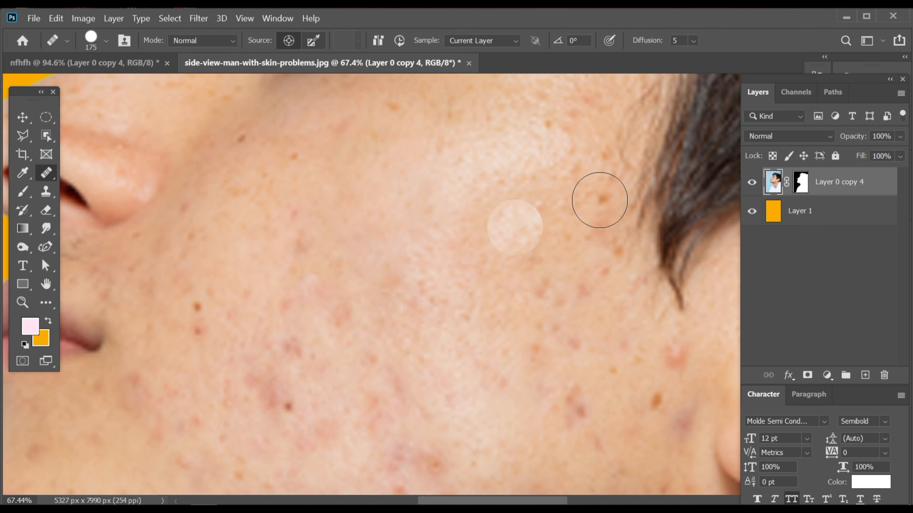
{"action": "left_click", "coordinate": [598, 199]}
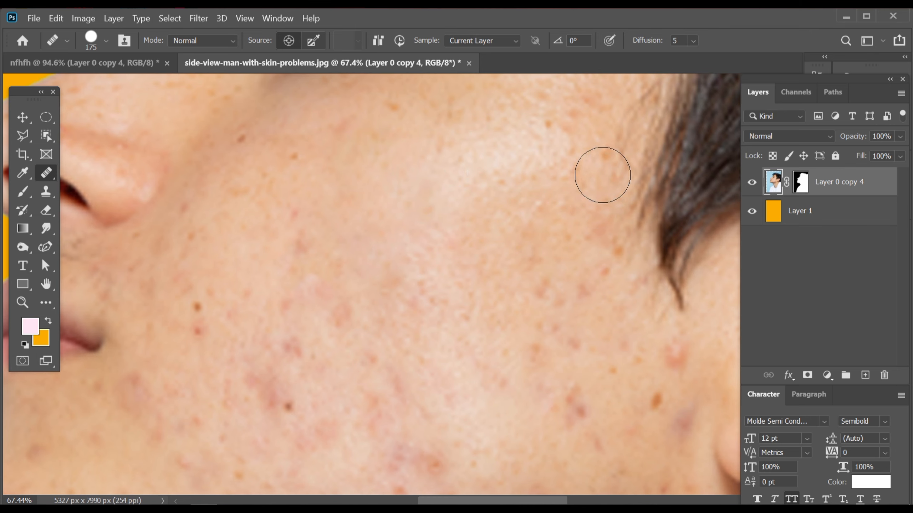
- Sample the bright skin on the cheekbone and heal the blemishes just below it
{"action": "left_click_drag", "start_coordinate": [508, 218], "coordinate": [393, 287]}
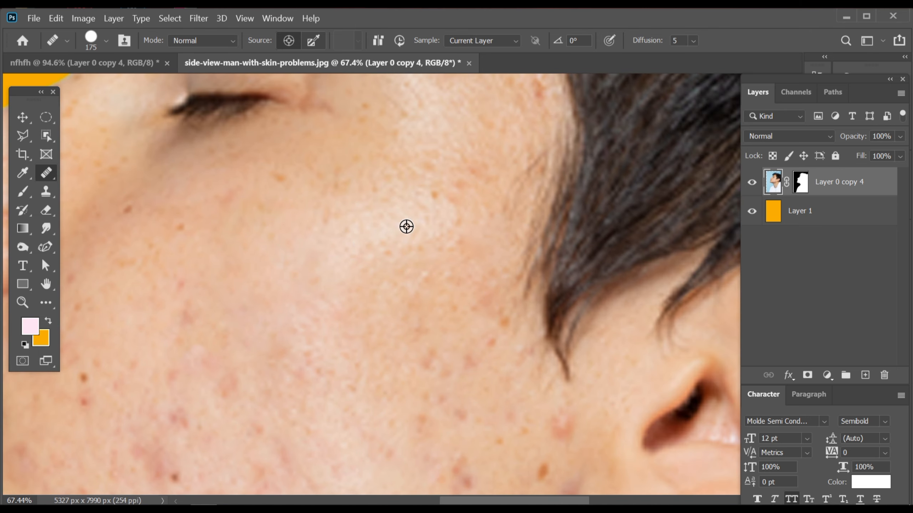
{"action": "left_click", "coordinate": [407, 227], "text": "alt"}
{"action": "left_click", "coordinate": [379, 297]}
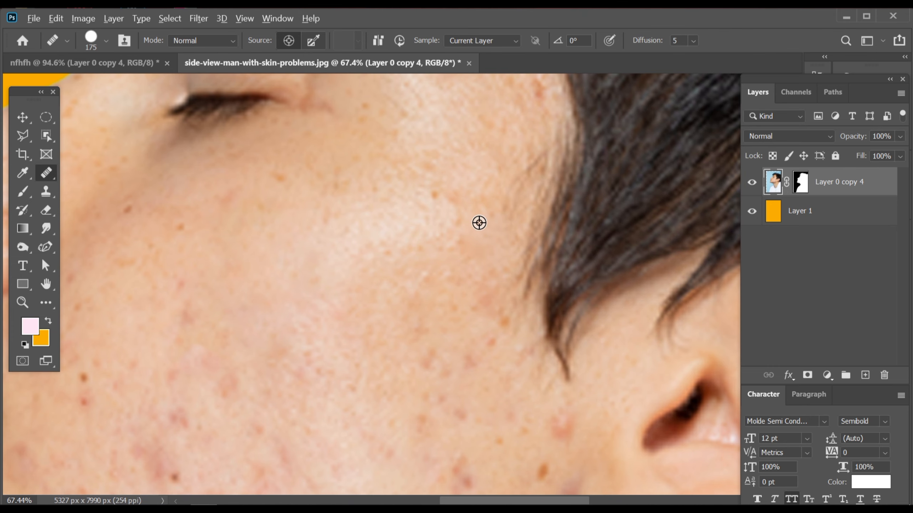
- Heal the red blemish in front of the ear canal and the small spots on the cheek beside it
{"action": "left_click_drag", "start_coordinate": [434, 255], "coordinate": [444, 125]}
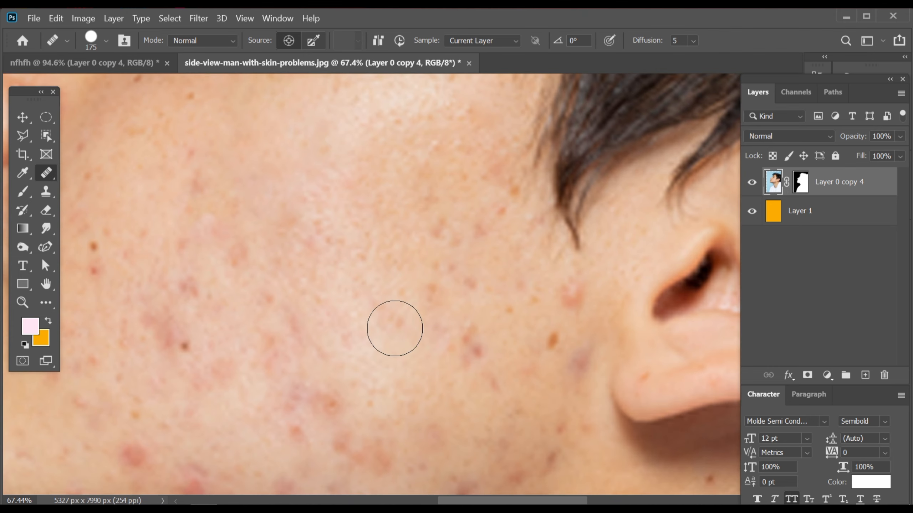
{"action": "left_click", "coordinate": [577, 296]}
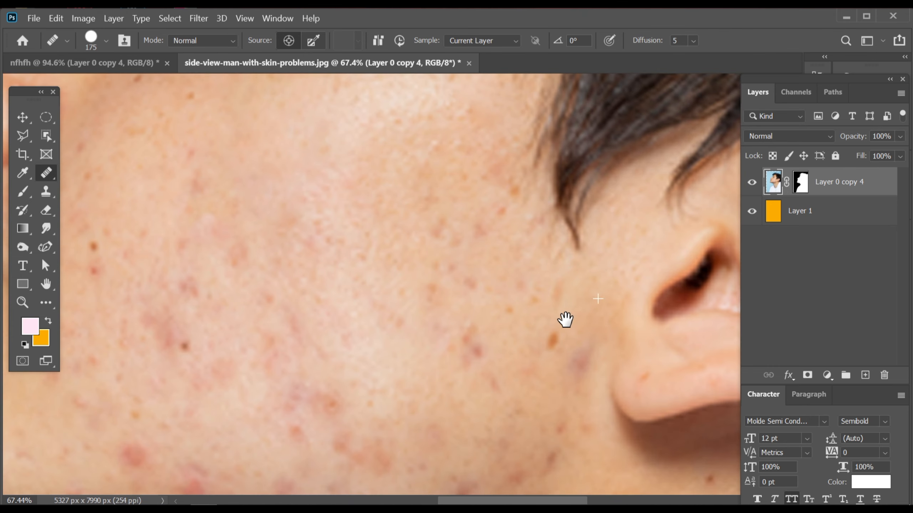
{"action": "mouse_move", "coordinate": [562, 317]}
{"action": "left_mouse_down"}
{"action": "mouse_move", "coordinate": [512, 311]}
{"action": "mouse_move", "coordinate": [496, 292]}
{"action": "left_mouse_up"}
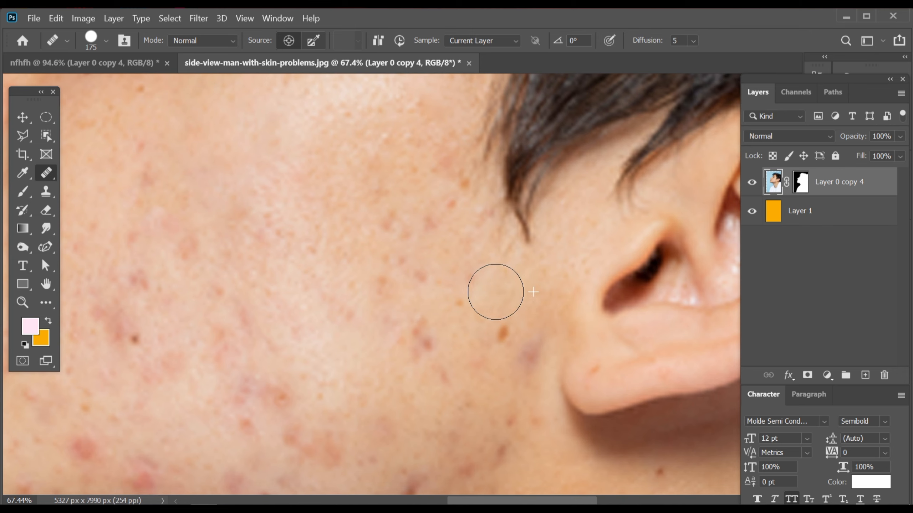
{"action": "left_click", "coordinate": [481, 305]}
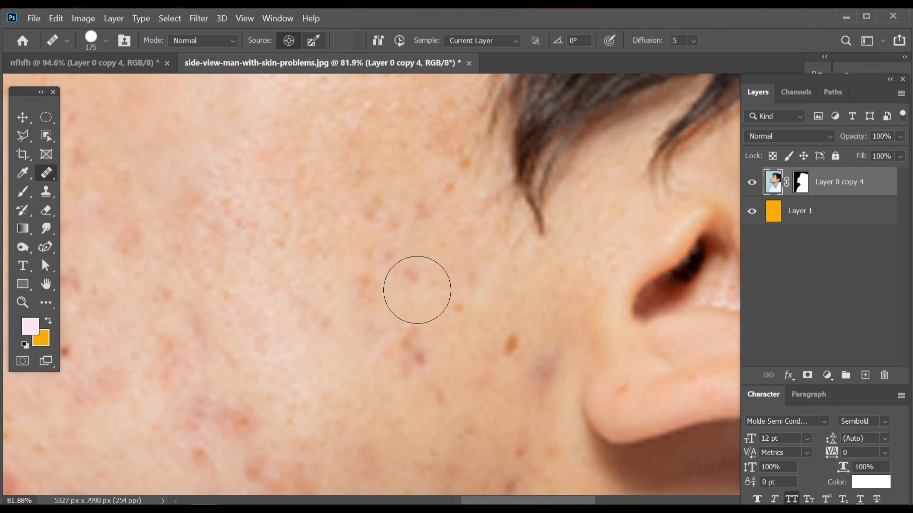
{"action": "left_click", "coordinate": [420, 279]}
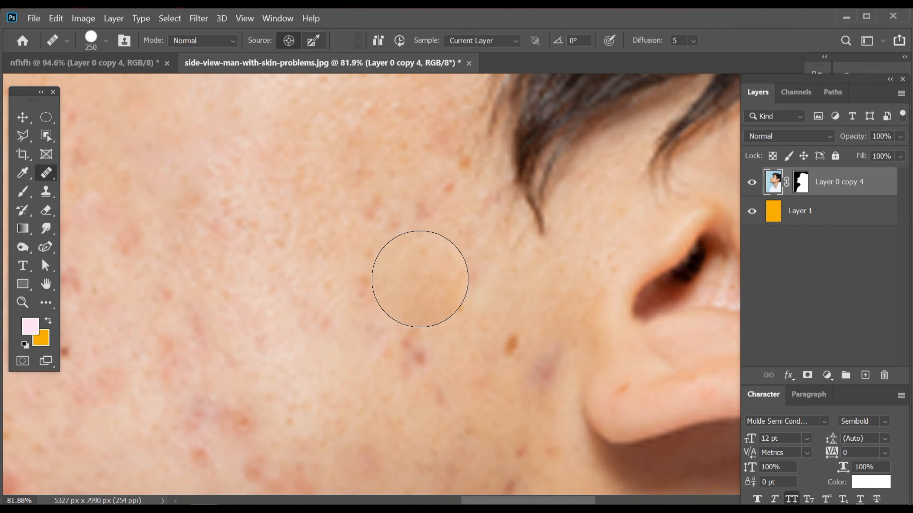
- Enlarge the healing brush to 250 px and heal the red and brown spots in front of the sideburn
{"action": "key", "text": "bracketright"}
{"action": "left_click", "coordinate": [478, 290]}
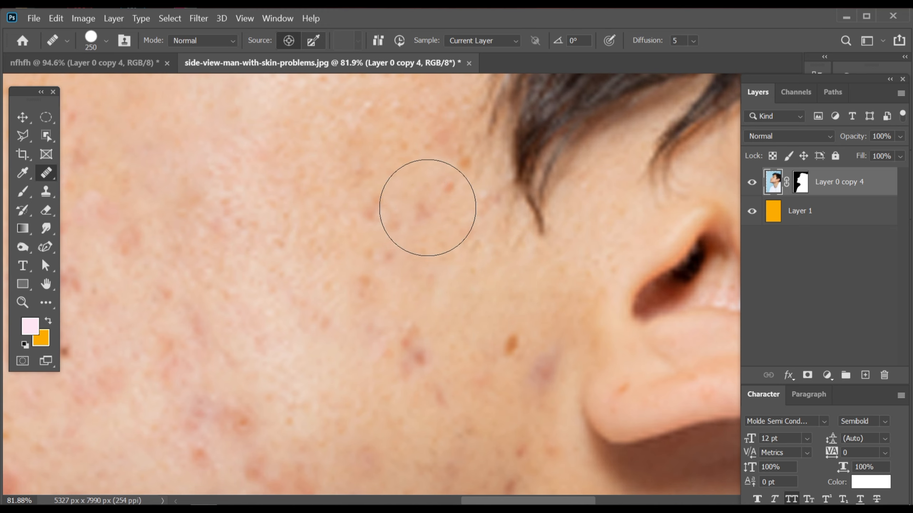
{"action": "left_click", "coordinate": [425, 208]}
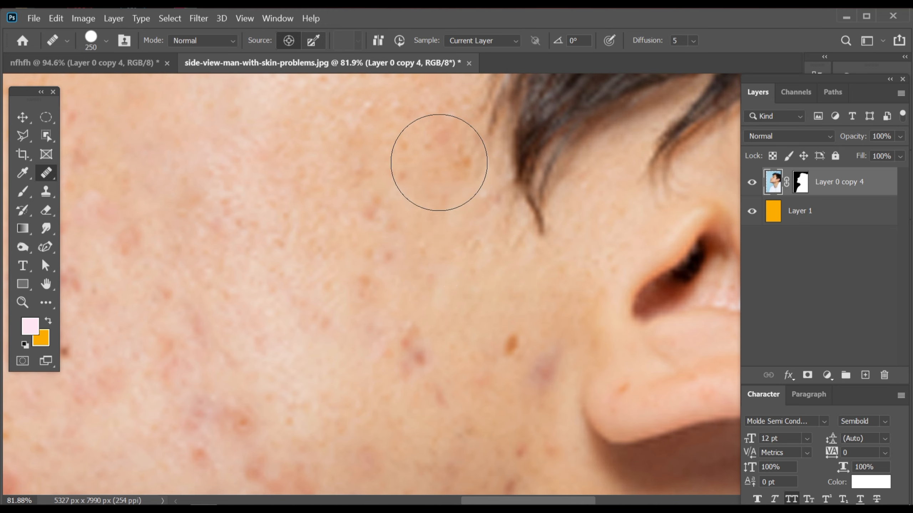
{"action": "left_click_drag", "start_coordinate": [459, 254], "coordinate": [461, 302]}
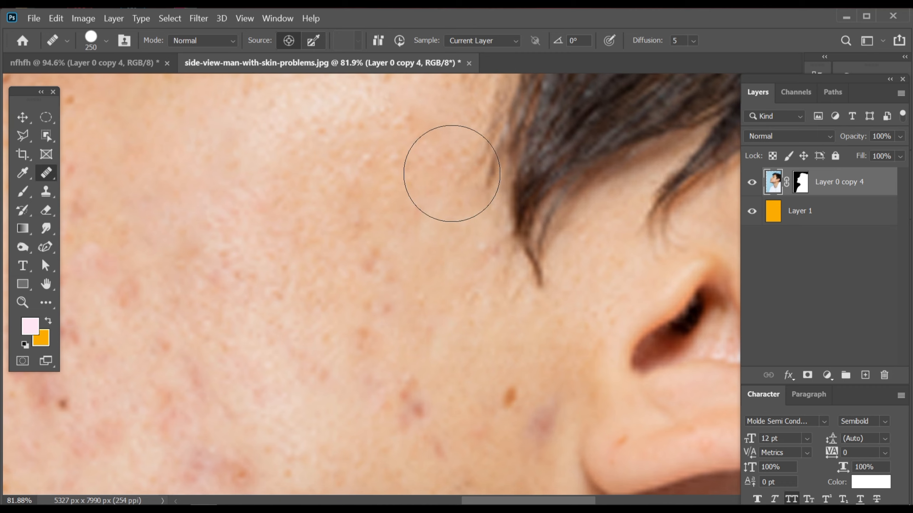
{"action": "left_click", "coordinate": [453, 173]}
- Sample clean skin near the sideburn tip and heal the spots and dark blemishes on the rear cheek below it
{"action": "left_click", "coordinate": [441, 272], "text": "alt"}
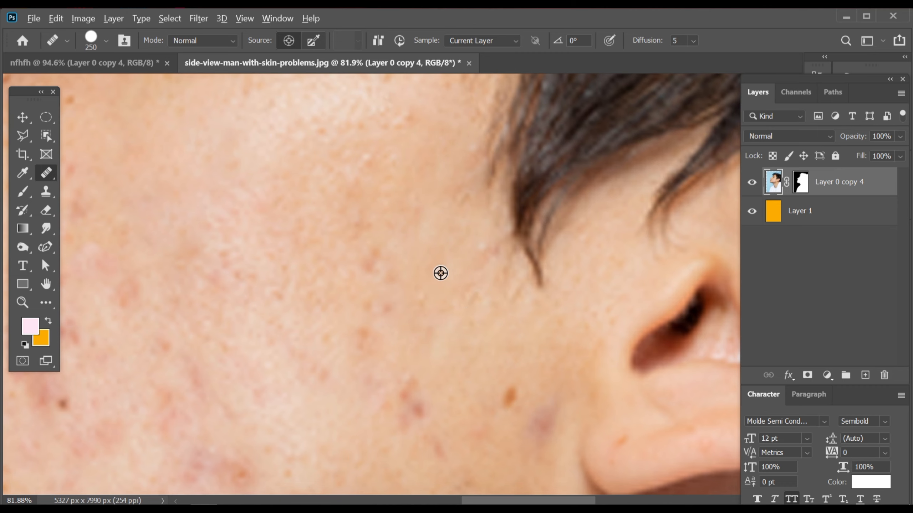
{"action": "left_click", "coordinate": [388, 293]}
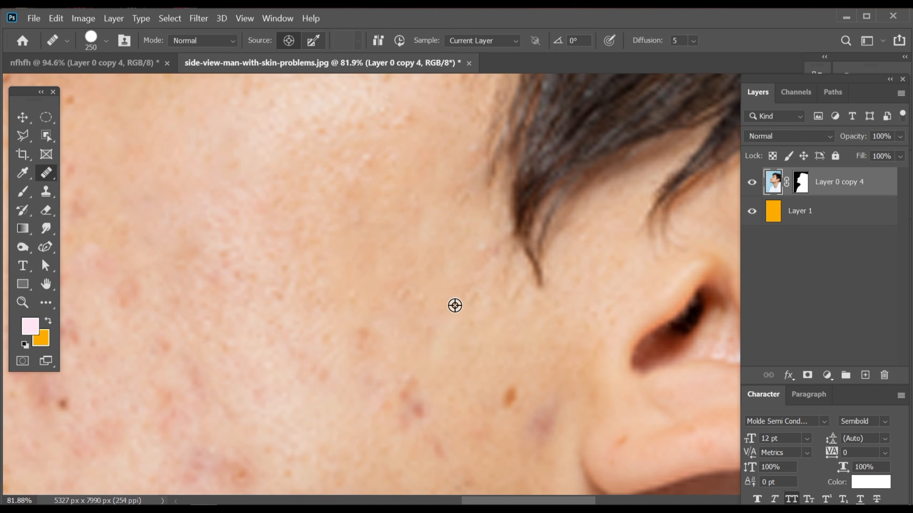
{"action": "left_click", "coordinate": [397, 371]}
{"action": "left_click_drag", "start_coordinate": [421, 345], "coordinate": [466, 257]}
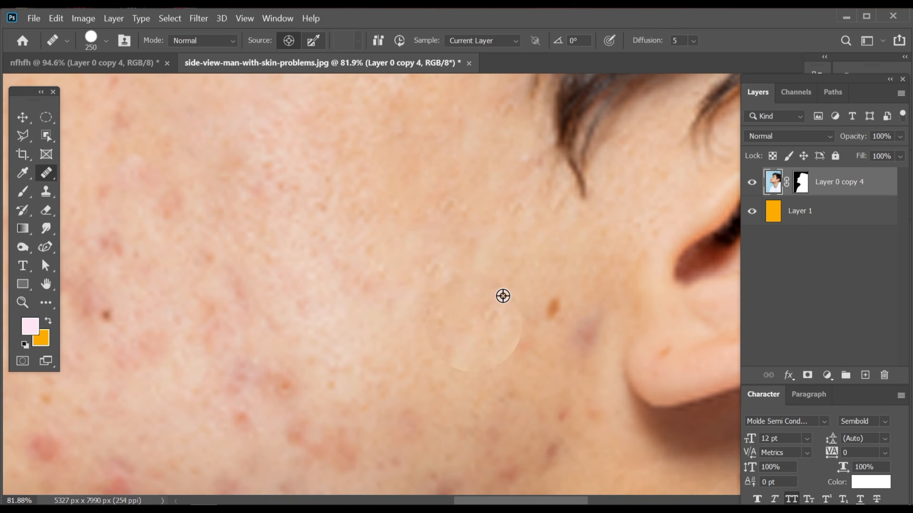
{"action": "left_click", "coordinate": [511, 271], "text": "alt"}
{"action": "left_click", "coordinate": [454, 326]}
- Sample clean skin above the brown mole in front of the earlobe and heal the mole
{"action": "left_click_drag", "start_coordinate": [465, 372], "coordinate": [445, 331]}
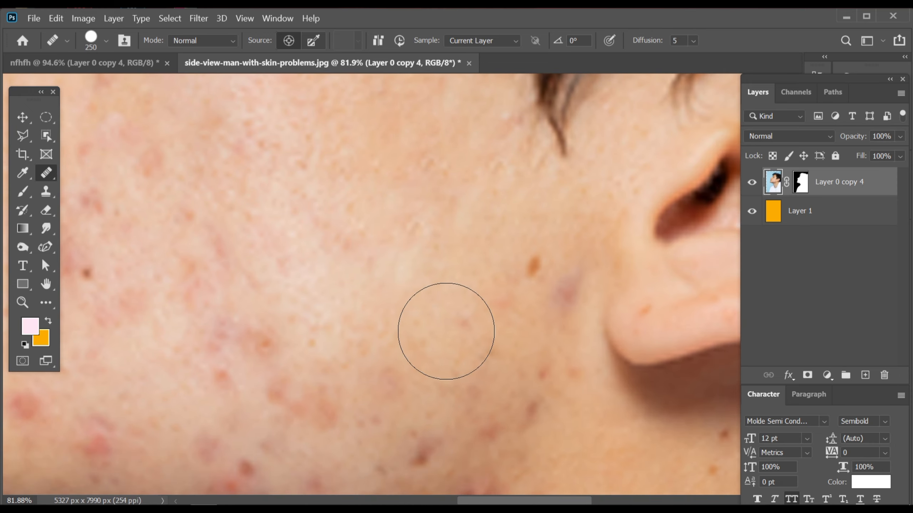
{"action": "left_click", "coordinate": [513, 249], "text": "alt"}
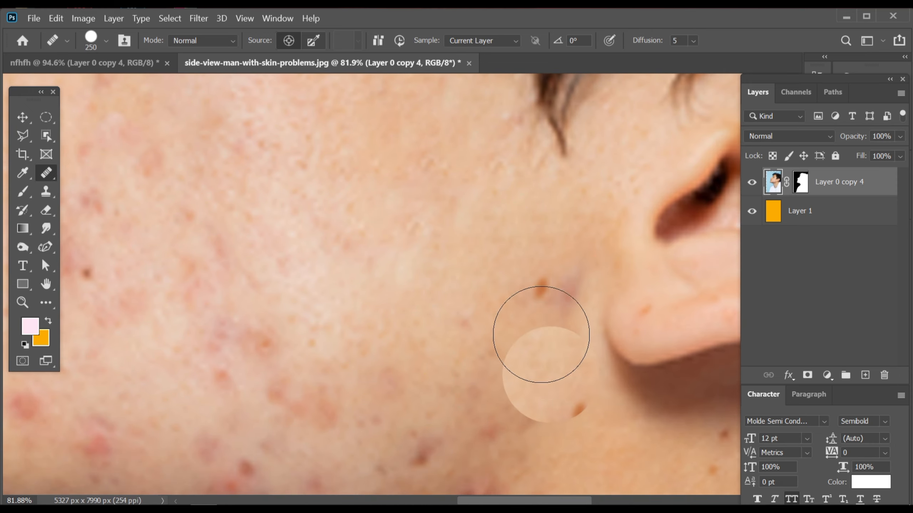
{"action": "left_click", "coordinate": [500, 249], "text": "alt"}
{"action": "left_click", "coordinate": [516, 286]}
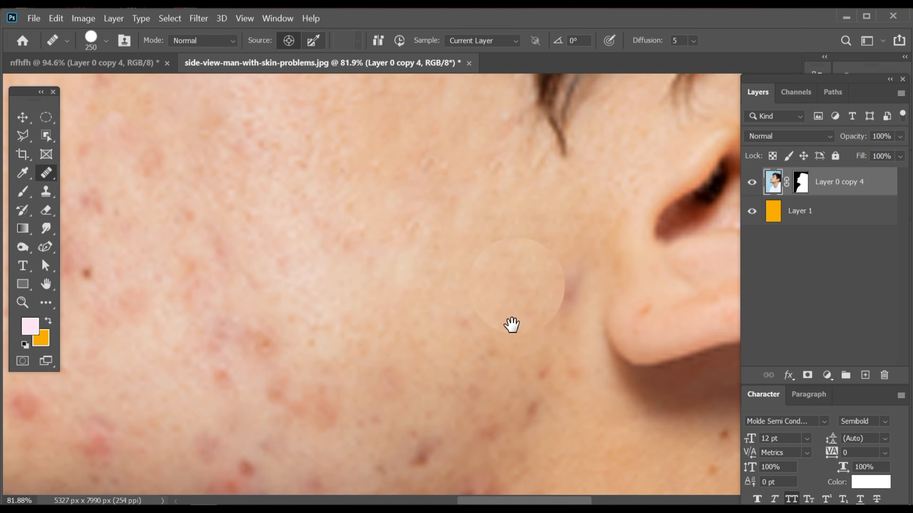
- Heal the purple mark beside the earlobe and the faint dark spots on the lower rear cheek using sampled clean skin
{"action": "left_click_drag", "start_coordinate": [511, 323], "coordinate": [512, 214]}
{"action": "left_click", "coordinate": [542, 143], "text": "alt"}
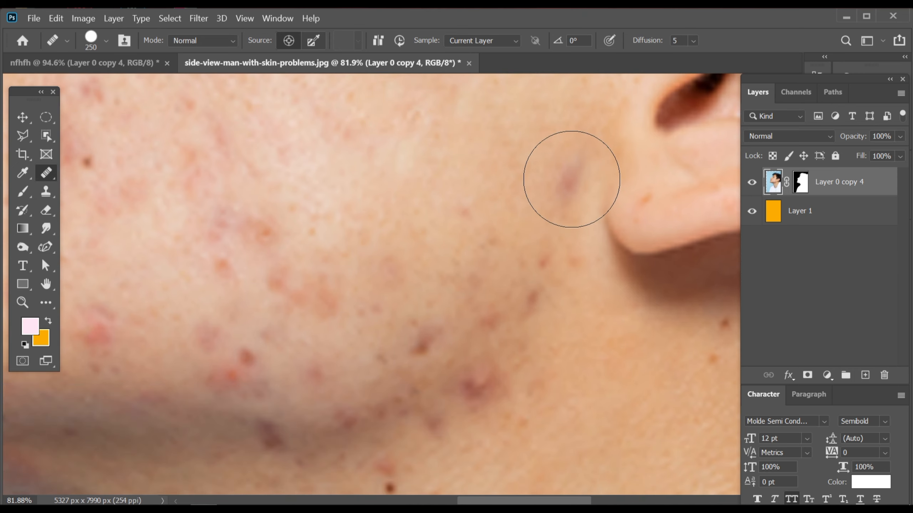
{"action": "left_click", "coordinate": [571, 180]}
{"action": "left_click", "coordinate": [499, 218]}
{"action": "left_click", "coordinate": [459, 140], "text": "alt"}
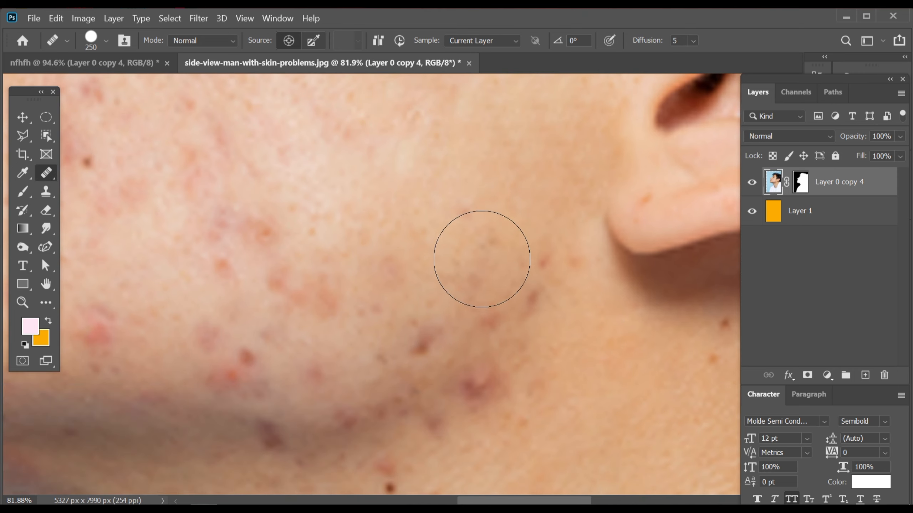
{"action": "left_click", "coordinate": [475, 253]}
- Resample clean rear-cheek skin and heal the blemishes on the lower cheek just above the jawline
{"action": "left_click_drag", "start_coordinate": [392, 278], "coordinate": [448, 276]}
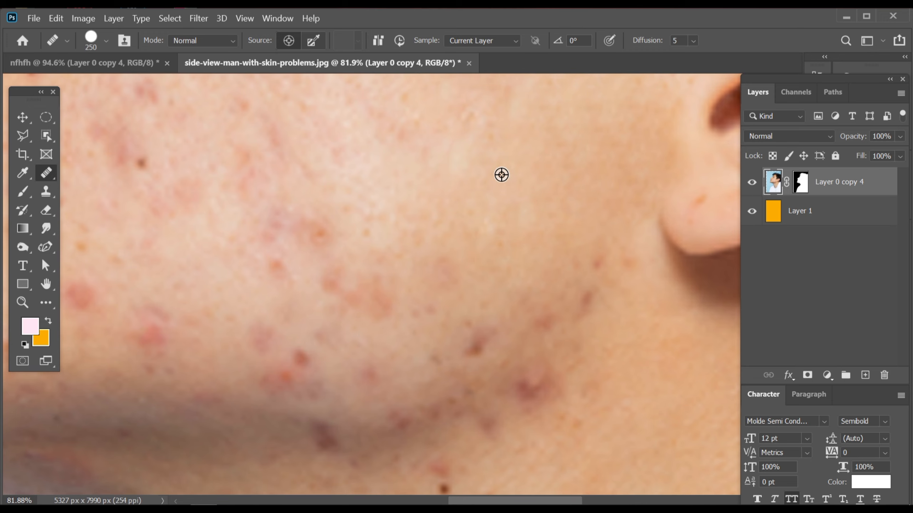
{"action": "left_click", "coordinate": [502, 175], "text": "alt"}
{"action": "left_click", "coordinate": [447, 270]}
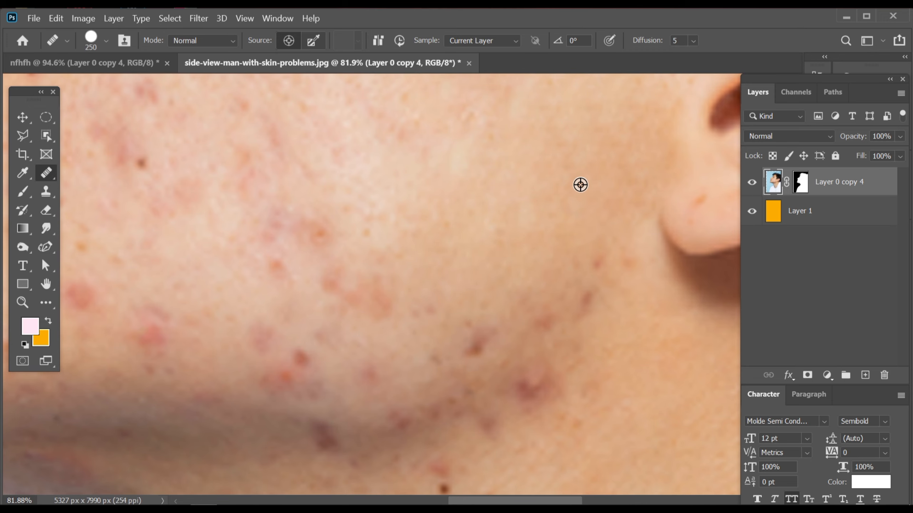
{"action": "left_click", "coordinate": [581, 184], "text": "alt"}
{"action": "left_click", "coordinate": [517, 288]}
- Heal the reddish blemish in the middle of the cheek, between the mouth and the sideburn
{"action": "scroll", "coordinate": [448, 323], "scroll_direction": "down", "scroll_amount": 2}
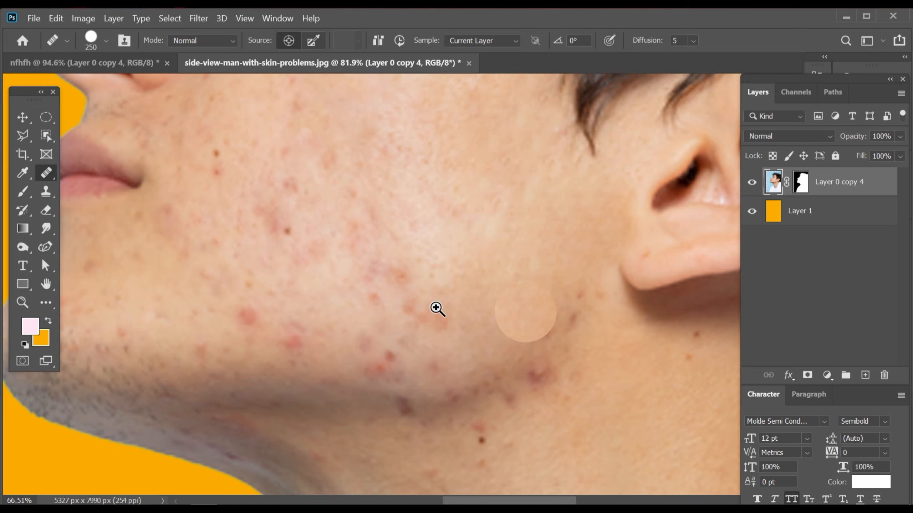
{"action": "scroll", "coordinate": [436, 308], "scroll_direction": "down", "scroll_amount": 3}
{"action": "scroll", "coordinate": [427, 268], "scroll_direction": "up", "scroll_amount": 1}
{"action": "left_click_drag", "start_coordinate": [402, 238], "coordinate": [387, 259]}
{"action": "scroll", "coordinate": [377, 237], "scroll_direction": "up", "scroll_amount": 3}
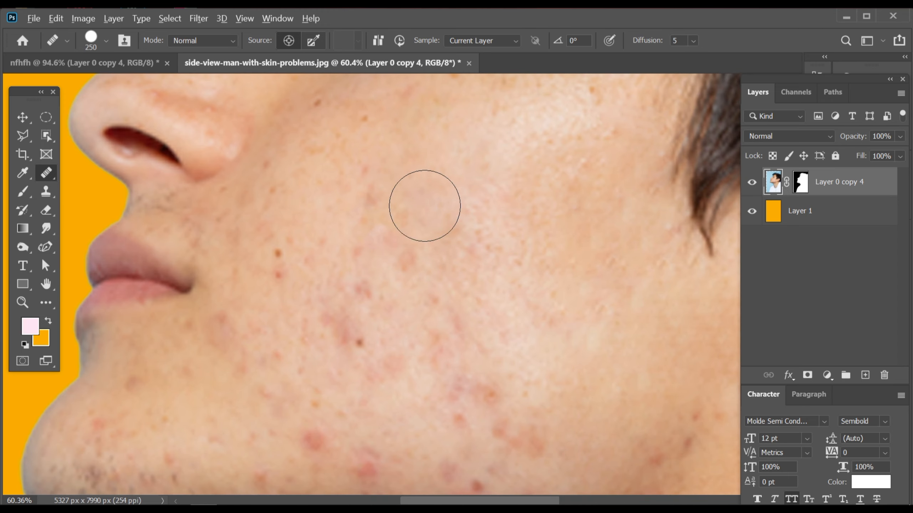
{"action": "left_click", "coordinate": [400, 238]}
- Sample clean mid-cheek skin and heal the brown spots below the eye and the marks beside the nostril
{"action": "left_click", "coordinate": [447, 193], "text": "alt"}
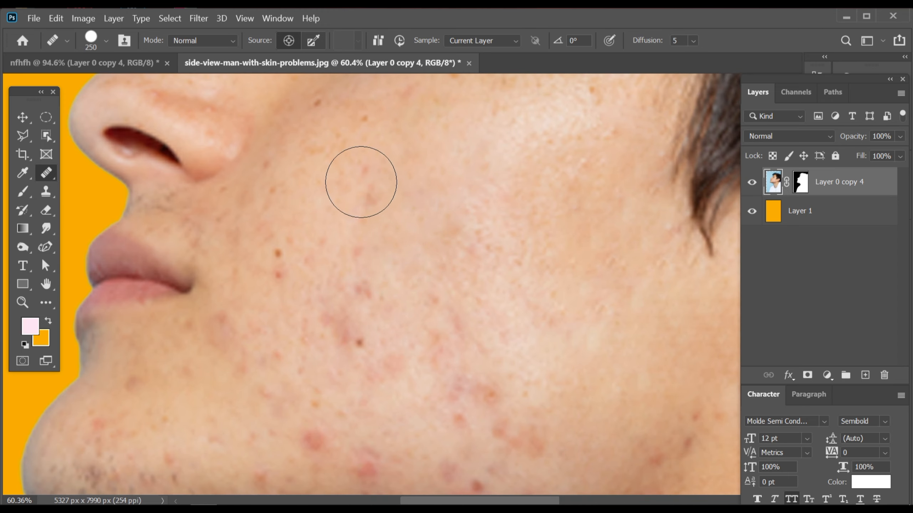
{"action": "left_click_drag", "start_coordinate": [336, 178], "coordinate": [344, 302]}
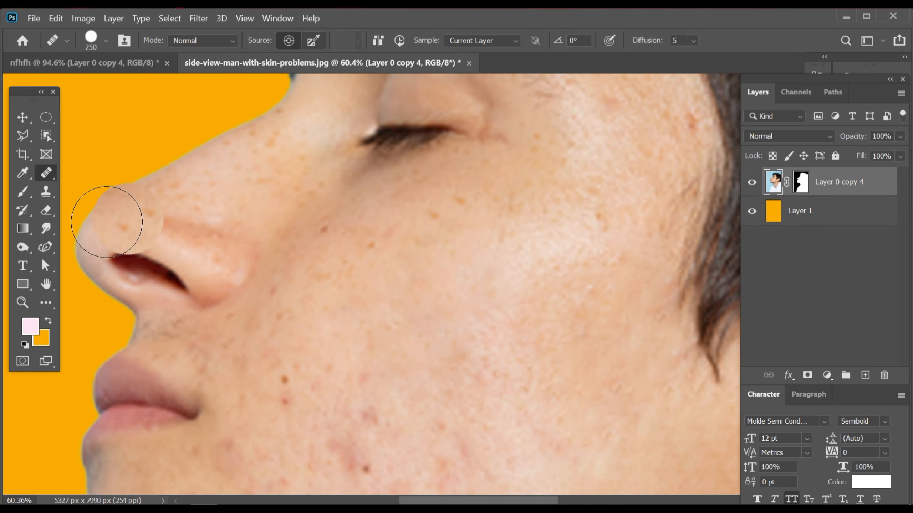
{"action": "left_click", "coordinate": [452, 222]}
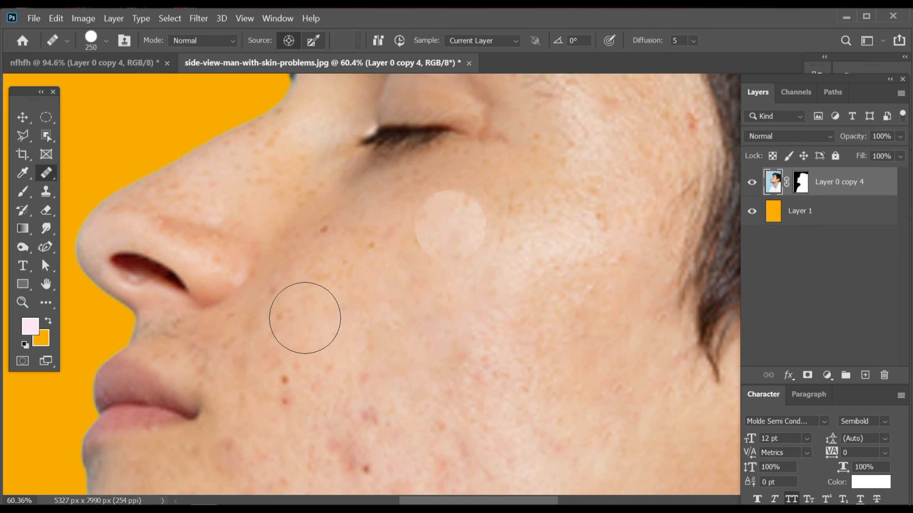
{"action": "left_click", "coordinate": [275, 329]}
- Switch to the Spot Healing Brush tool and heal the small brown spot on the upper cheek below the eye
{"action": "right_click", "coordinate": [44, 175]}
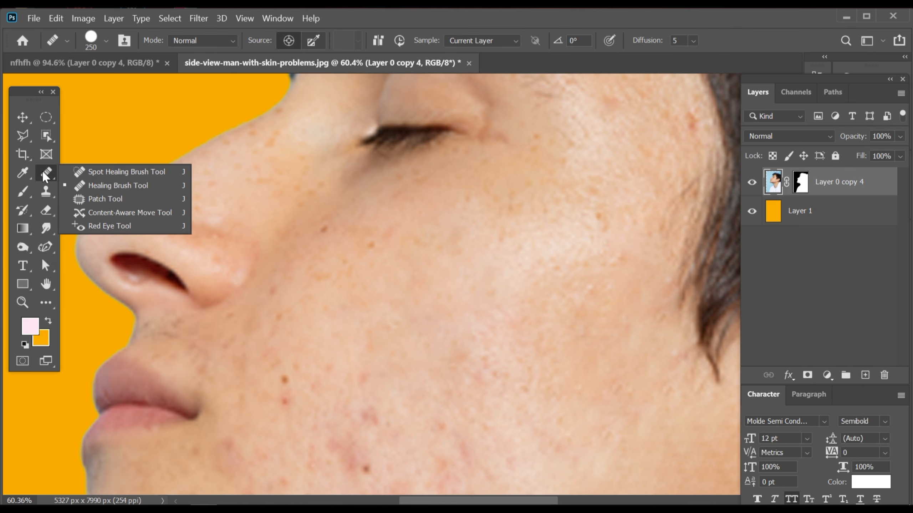
{"action": "left_click", "coordinate": [115, 171]}
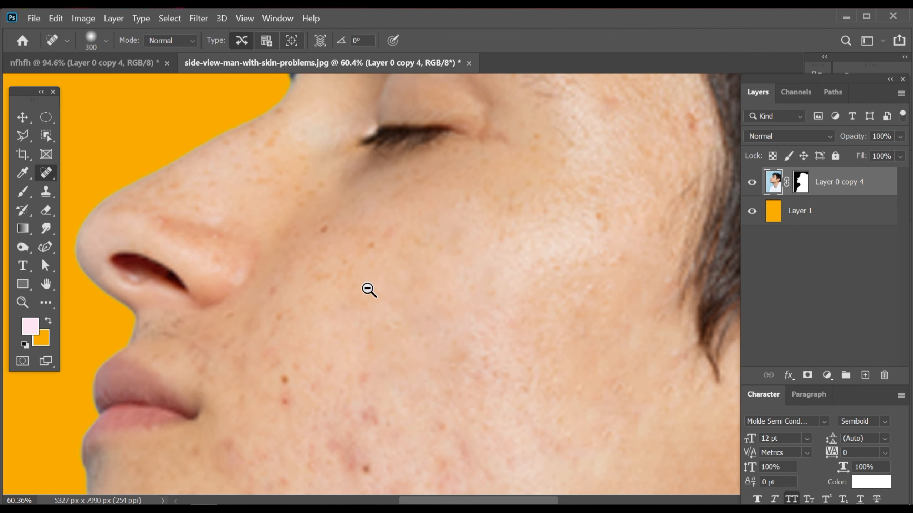
{"action": "scroll", "coordinate": [368, 289], "scroll_direction": "up", "scroll_amount": 1}
{"action": "left_click", "coordinate": [377, 226]}
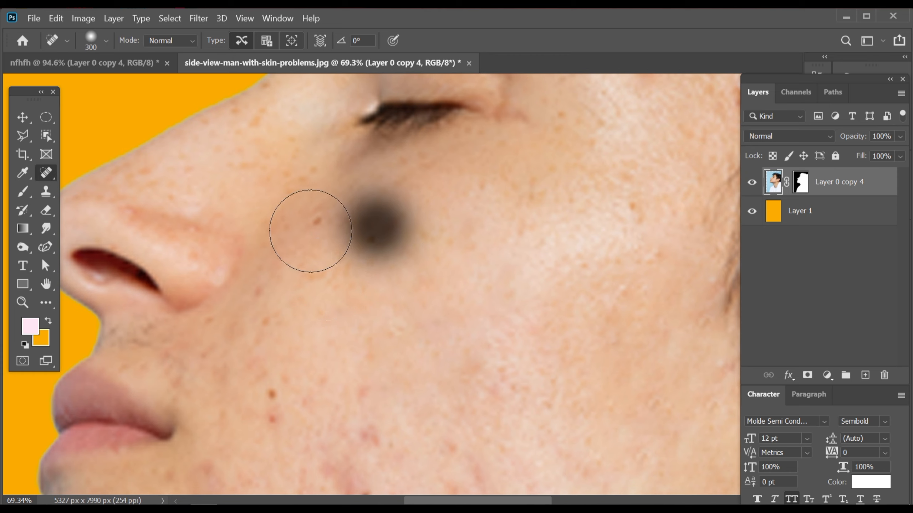
- Reduce the healing brush to size 200 and heal the small brown spots on the upper cheek between the nose and eye
{"action": "left_click", "coordinate": [321, 244]}
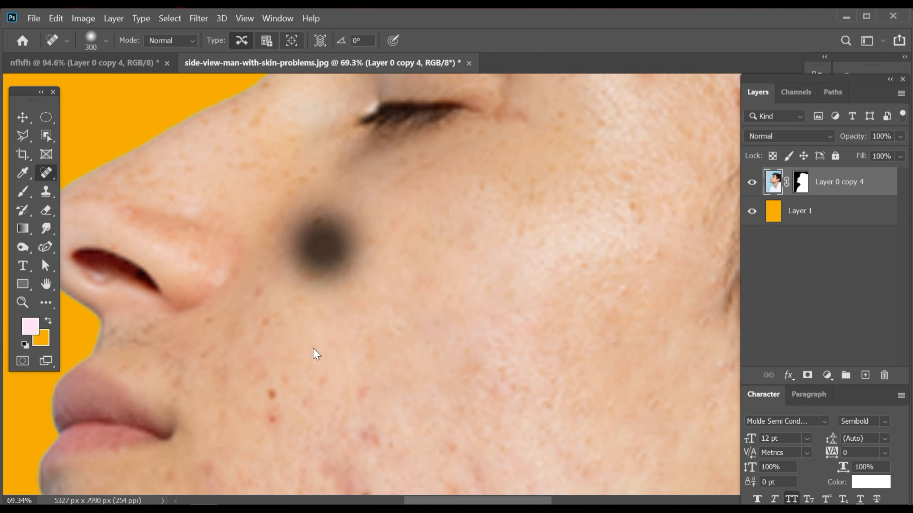
{"action": "left_click_drag", "start_coordinate": [310, 347], "coordinate": [341, 331]}
{"action": "key", "text": "bracketleft"}
{"action": "key", "text": "bracketleft"}
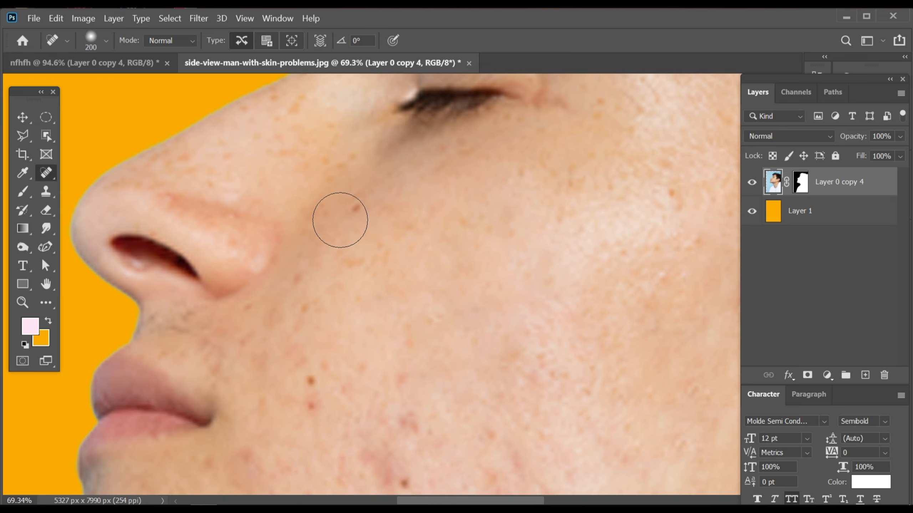
{"action": "left_click", "coordinate": [357, 208]}
- Heal the brown mole and the red spot beneath it on the cheek beside the mouth corner, with brush size 150
{"action": "scroll", "coordinate": [320, 383], "scroll_direction": "down", "scroll_amount": 5}
{"action": "scroll", "coordinate": [338, 351], "scroll_direction": "up", "scroll_amount": 3}
{"action": "left_click", "coordinate": [349, 268]}
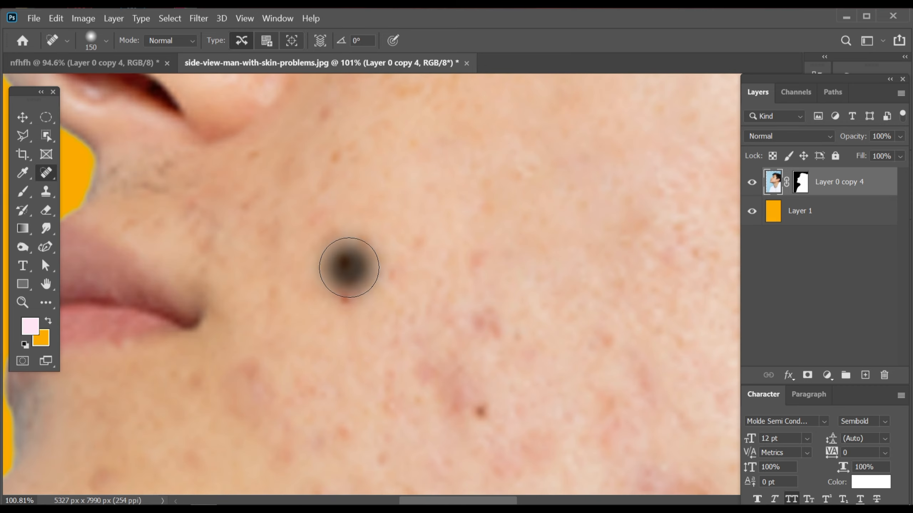
{"action": "left_click", "coordinate": [350, 293]}
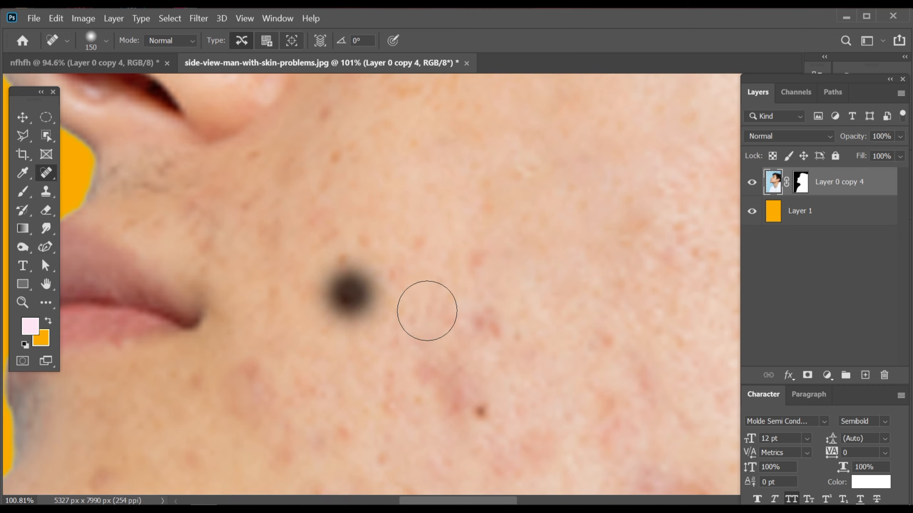
- Heal the dark mole and the surrounding reddish marks in the middle of the cheek, level with and below the mouth
{"action": "left_click_drag", "start_coordinate": [434, 310], "coordinate": [424, 310]}
{"action": "left_click", "coordinate": [467, 268]}
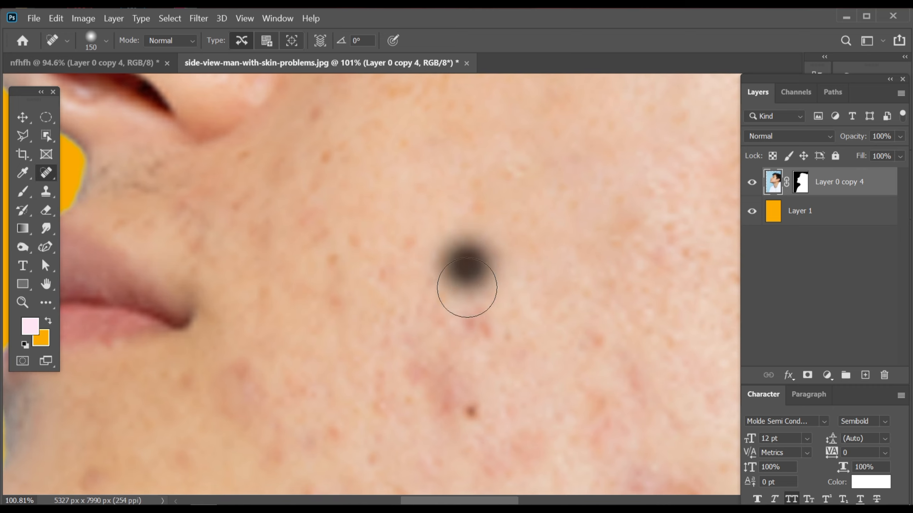
{"action": "left_click", "coordinate": [476, 327]}
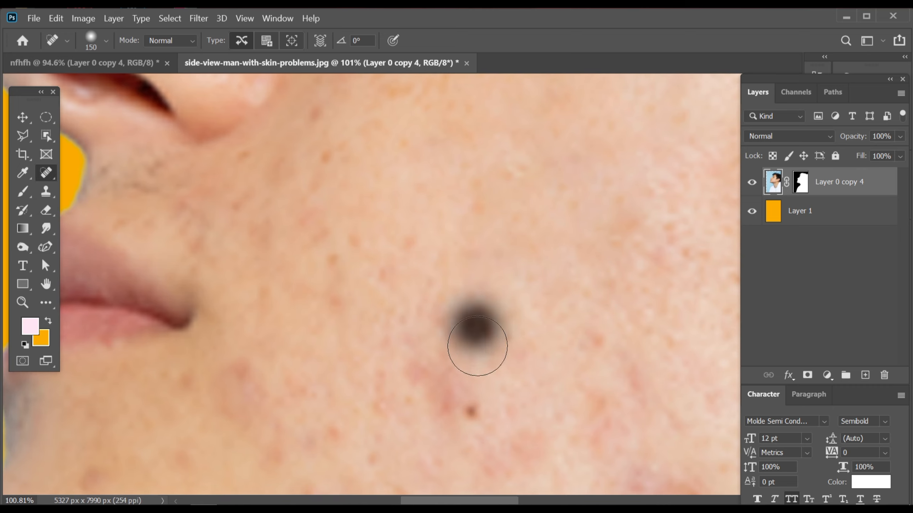
{"action": "left_click", "coordinate": [471, 416]}
{"action": "left_click", "coordinate": [434, 386]}
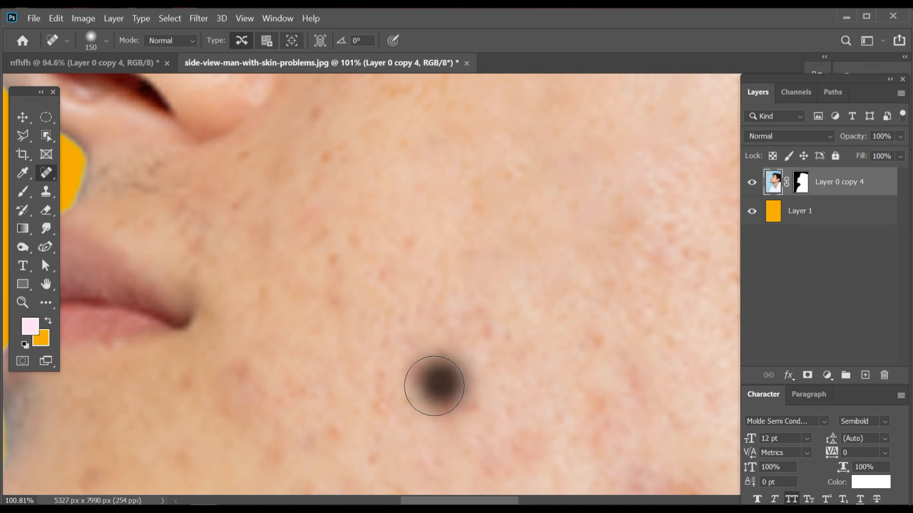
{"action": "left_click", "coordinate": [420, 374]}
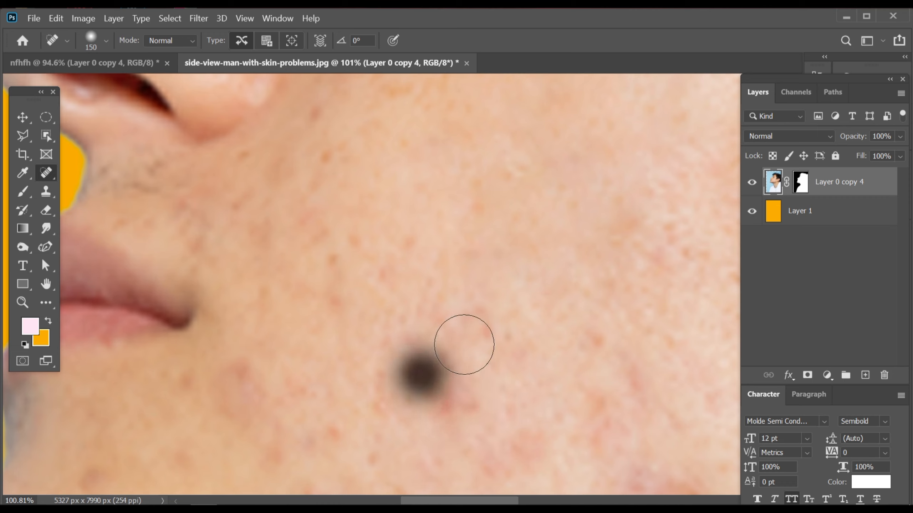
{"action": "left_click", "coordinate": [477, 329]}
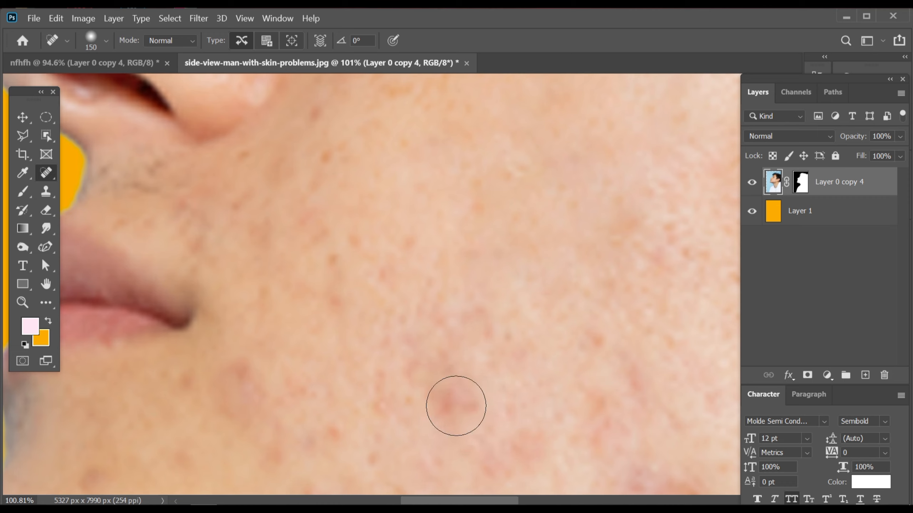
{"action": "left_click", "coordinate": [456, 406]}
- Heal the cheek mark above the mouth corner, and with brush size 175 the reddish blemish just below the corner
{"action": "left_click_drag", "start_coordinate": [289, 316], "coordinate": [283, 348]}
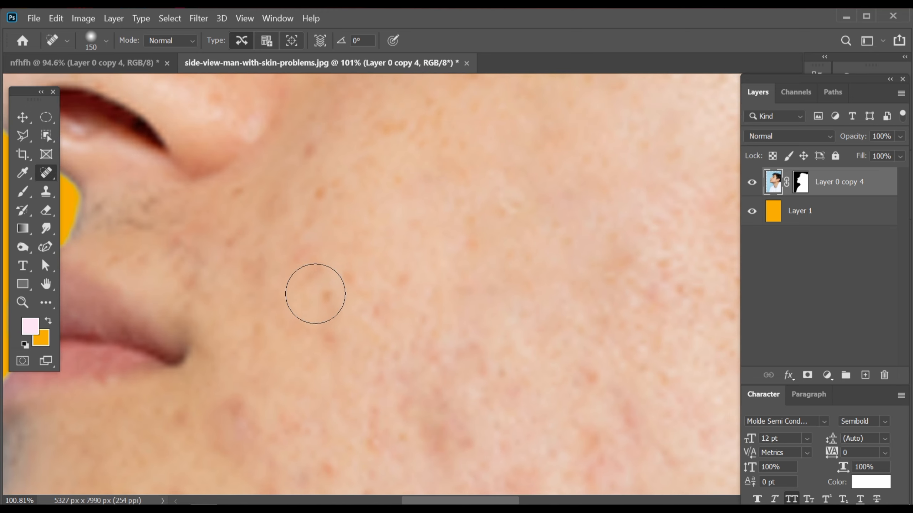
{"action": "left_click", "coordinate": [315, 258]}
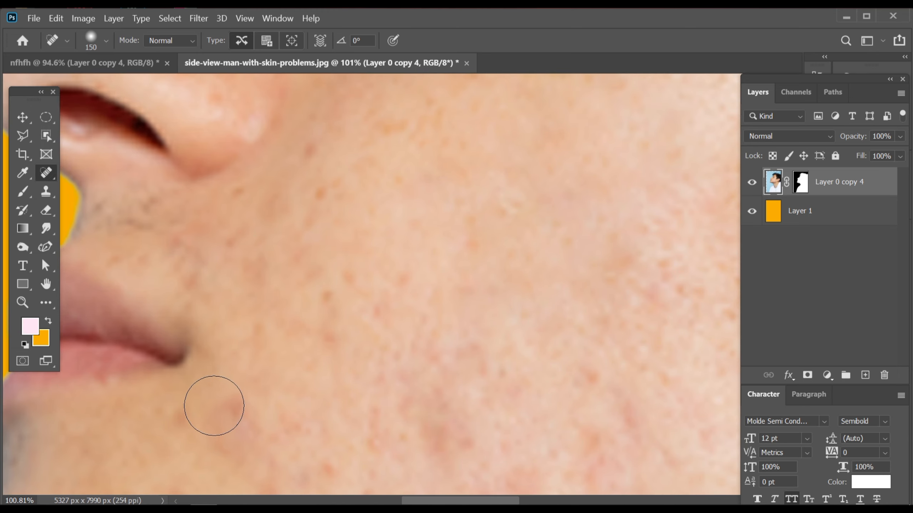
{"action": "key", "text": "bracketright"}
{"action": "key", "text": "bracketright"}
{"action": "left_click", "coordinate": [232, 412]}
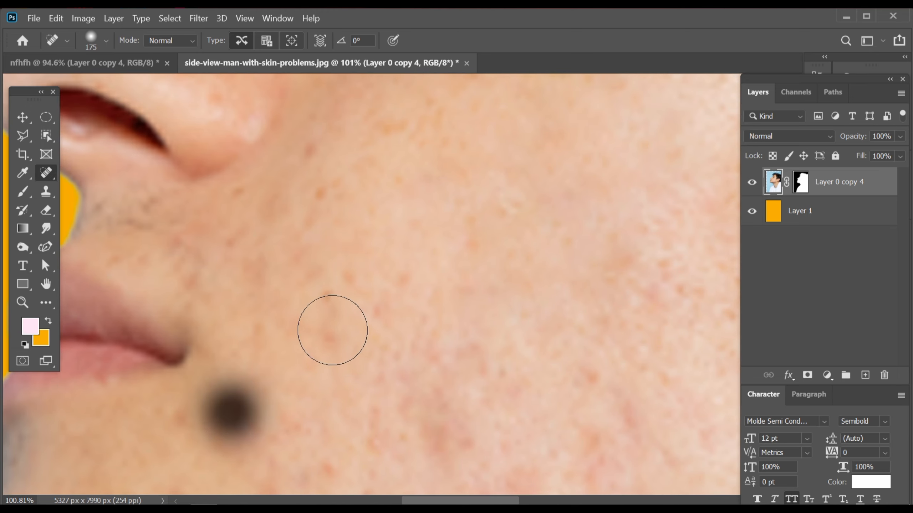
- Heal the brown spots on the cheek beside the nostril and between the nose and the mouth corner
{"action": "left_click_drag", "start_coordinate": [267, 261], "coordinate": [275, 293]}
{"action": "left_click", "coordinate": [326, 180]}
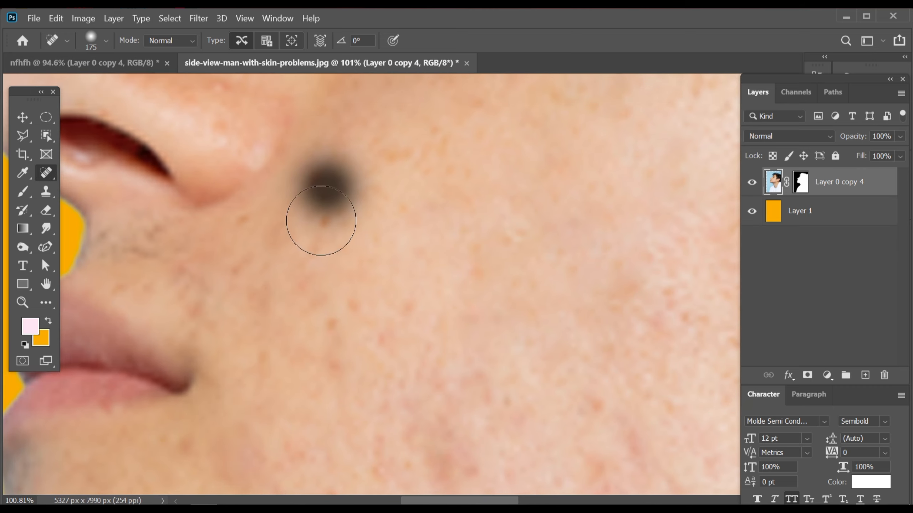
{"action": "left_click", "coordinate": [315, 227]}
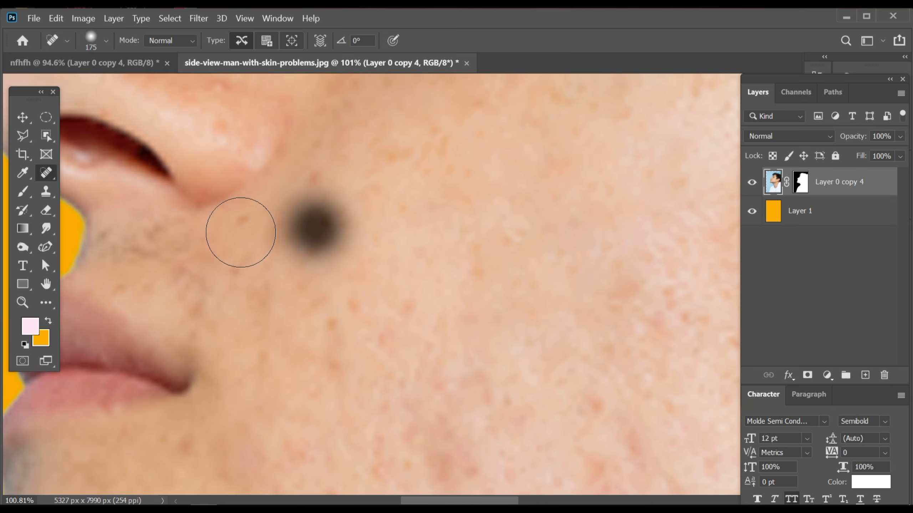
{"action": "left_click", "coordinate": [246, 241]}
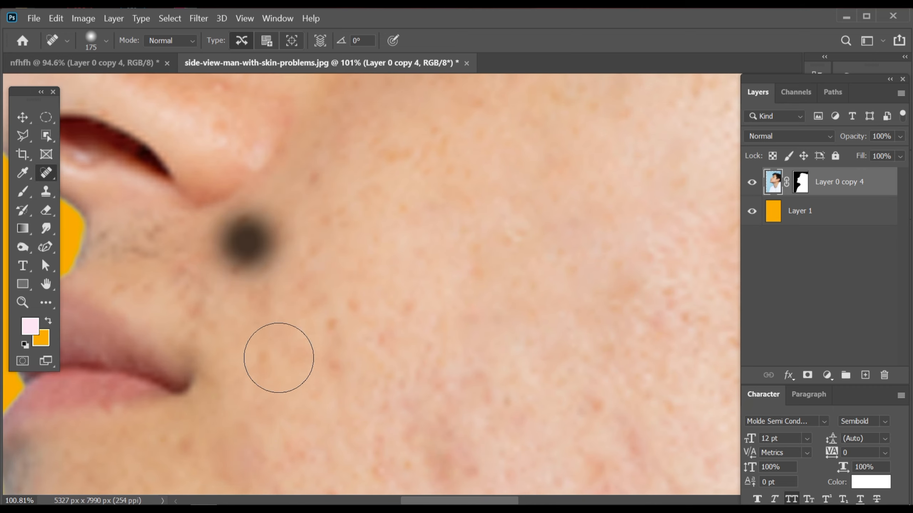
{"action": "left_click", "coordinate": [269, 308]}
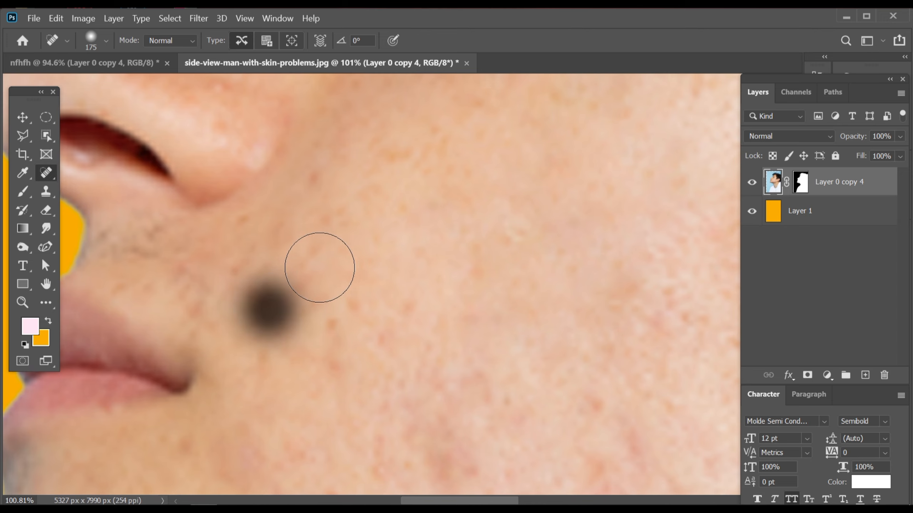
{"action": "left_click", "coordinate": [320, 267]}
{"action": "left_click", "coordinate": [325, 205]}
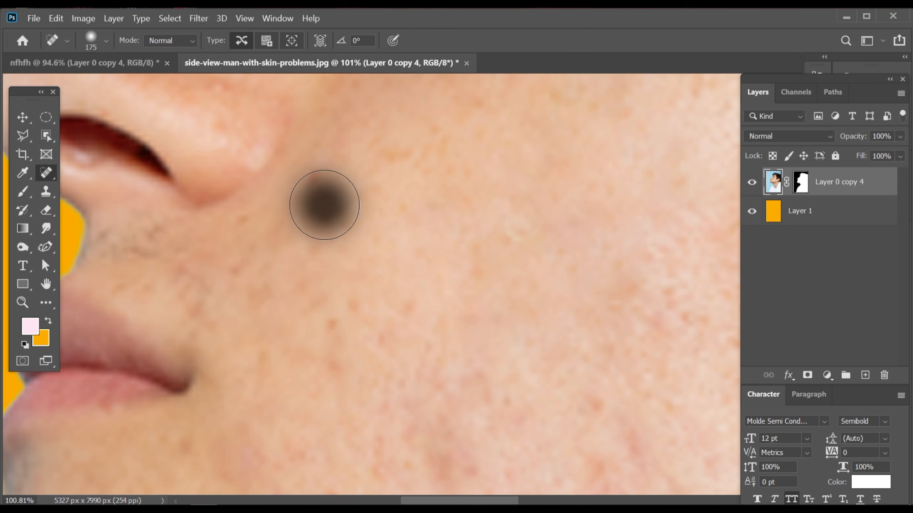
- Heal the small marks above the upper lip near the mouth corner and just below the nostril wing
{"action": "left_click_drag", "start_coordinate": [243, 293], "coordinate": [295, 319]}
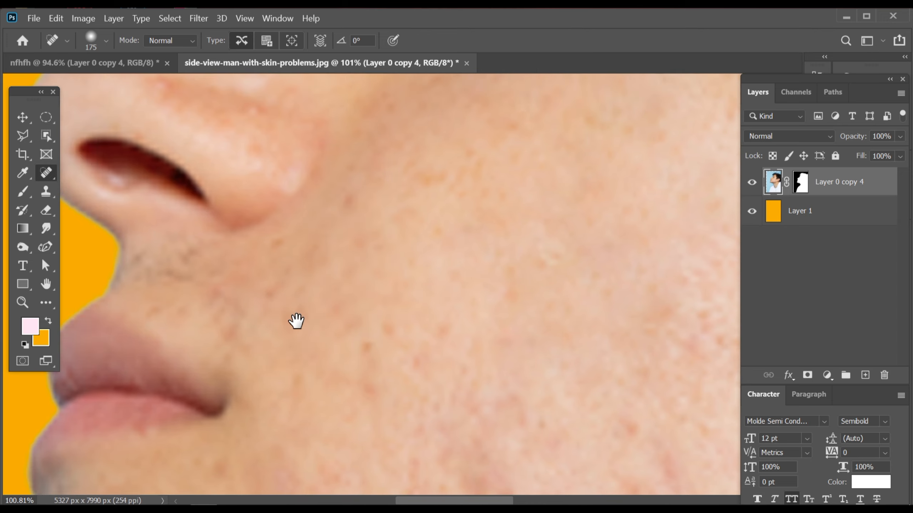
{"action": "left_click", "coordinate": [240, 308]}
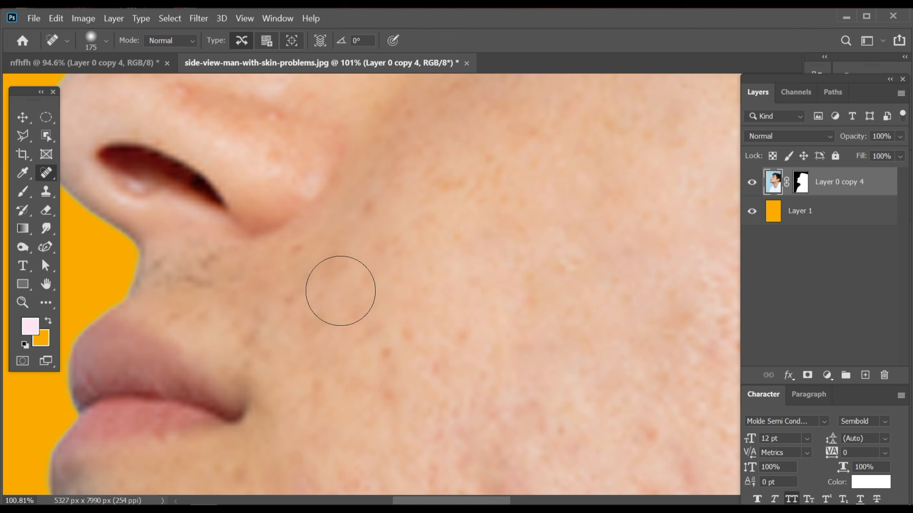
{"action": "left_click", "coordinate": [315, 274]}
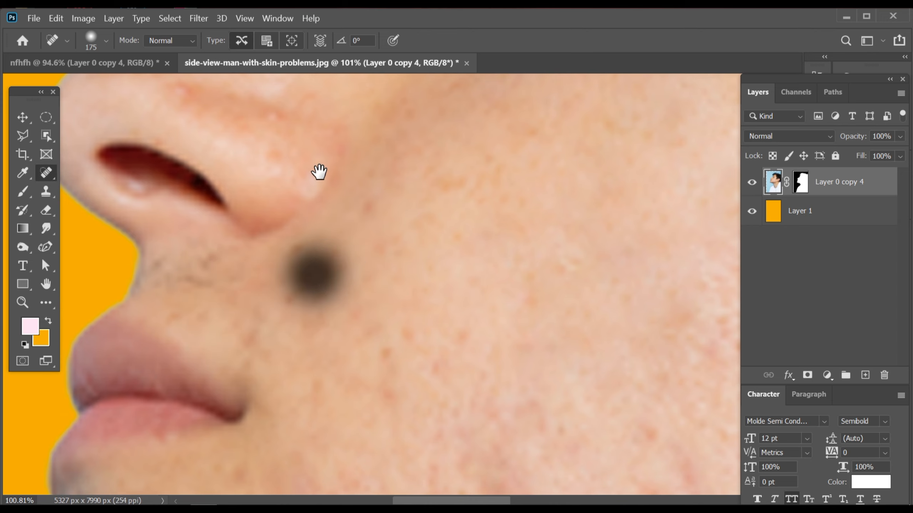
- Heal the freckles along the side of the nose and the reddish spots above the nostril
{"action": "left_click_drag", "start_coordinate": [318, 171], "coordinate": [380, 310]}
{"action": "left_click", "coordinate": [435, 178]}
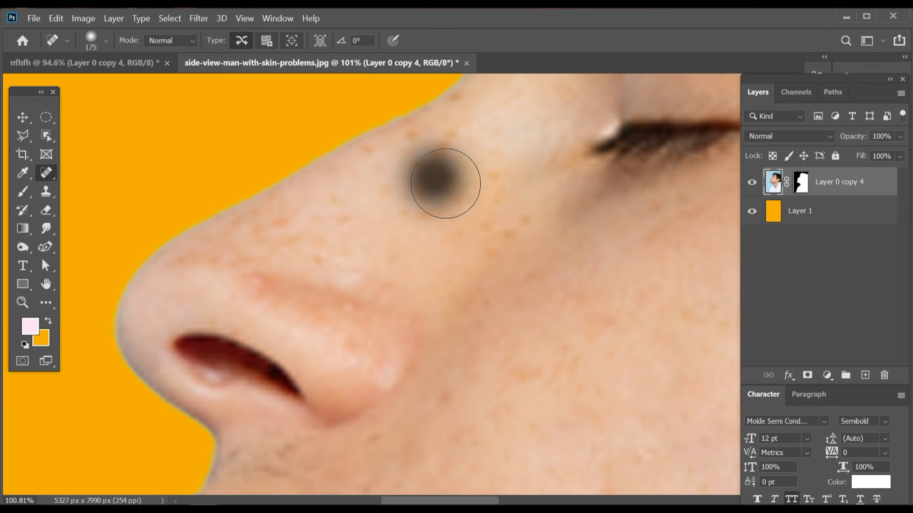
{"action": "left_click", "coordinate": [448, 150]}
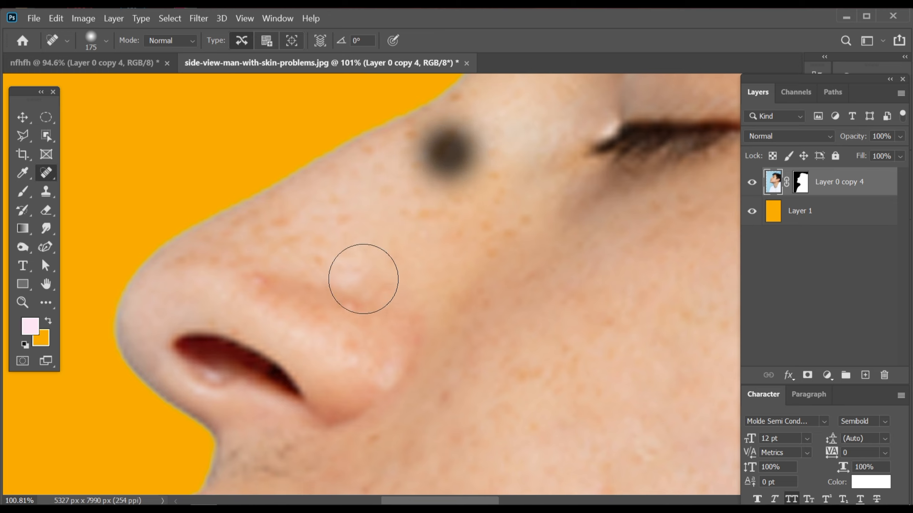
{"action": "left_click", "coordinate": [351, 313]}
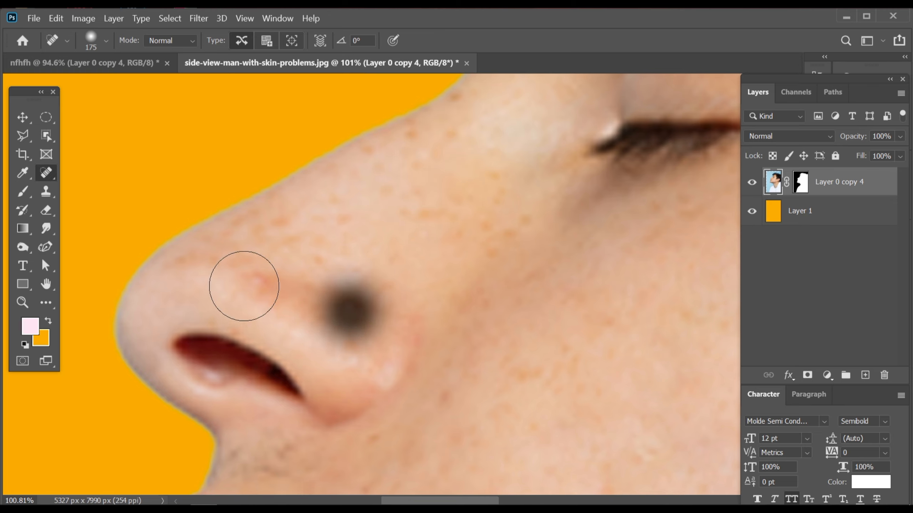
{"action": "left_click", "coordinate": [244, 282]}
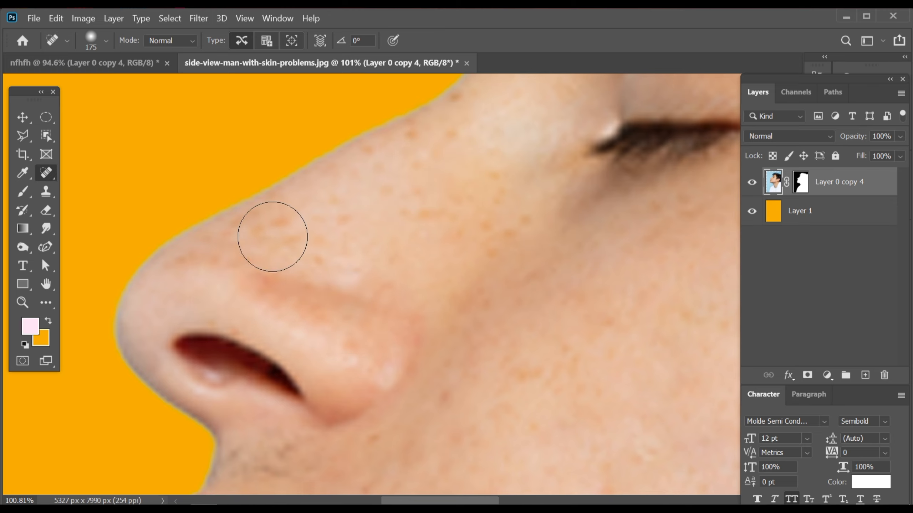
{"action": "left_click", "coordinate": [277, 230]}
- Heal the remaining freckles on the upper nose and below the inner eye corner, and the mark beside the outer eye corner
{"action": "left_click", "coordinate": [428, 211]}
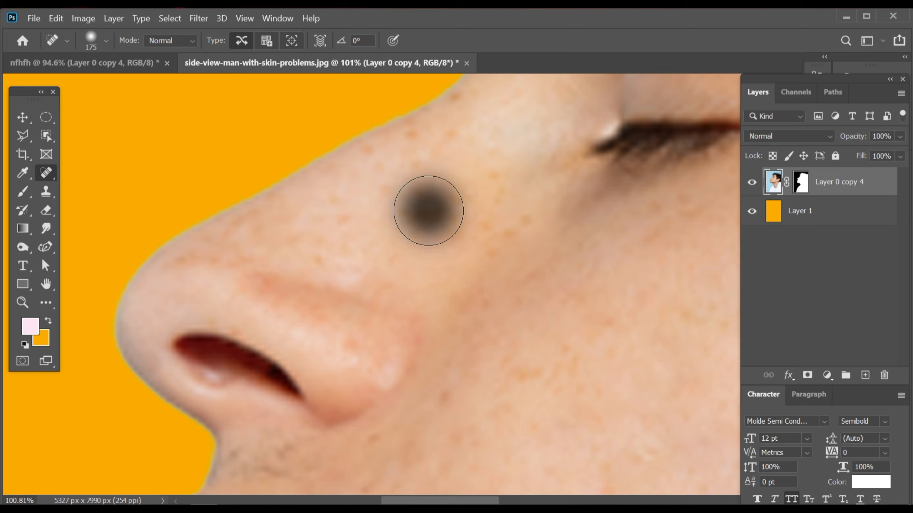
{"action": "left_click", "coordinate": [460, 122]}
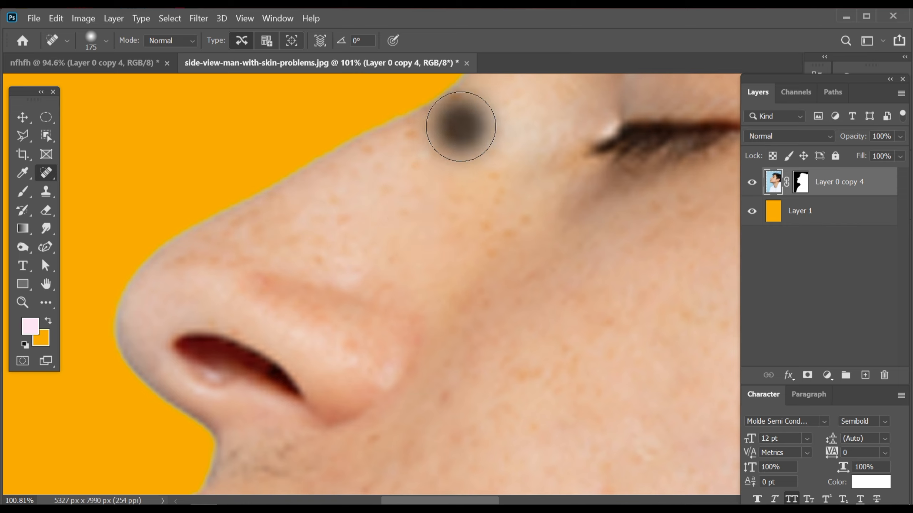
{"action": "left_click", "coordinate": [410, 157]}
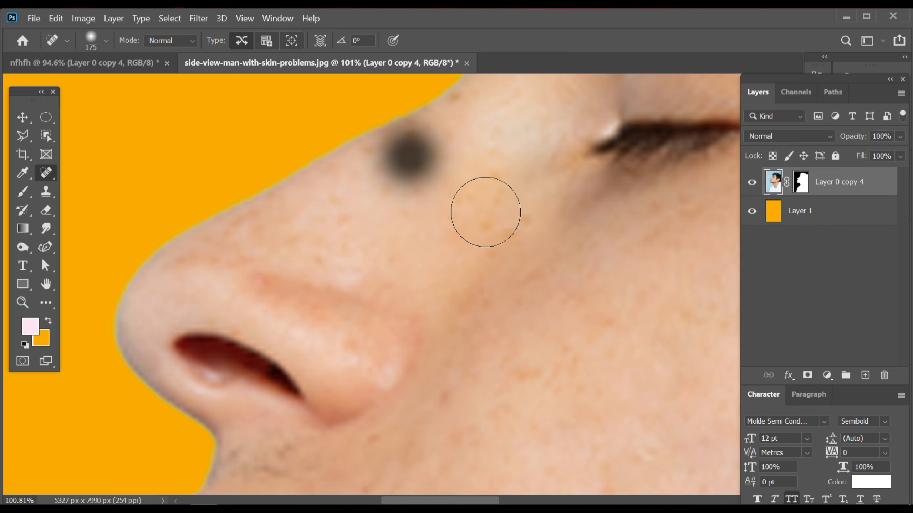
{"action": "mouse_move", "coordinate": [424, 198]}
{"action": "left_mouse_down"}
{"action": "mouse_move", "coordinate": [481, 236]}
{"action": "mouse_move", "coordinate": [581, 243]}
{"action": "left_mouse_up"}
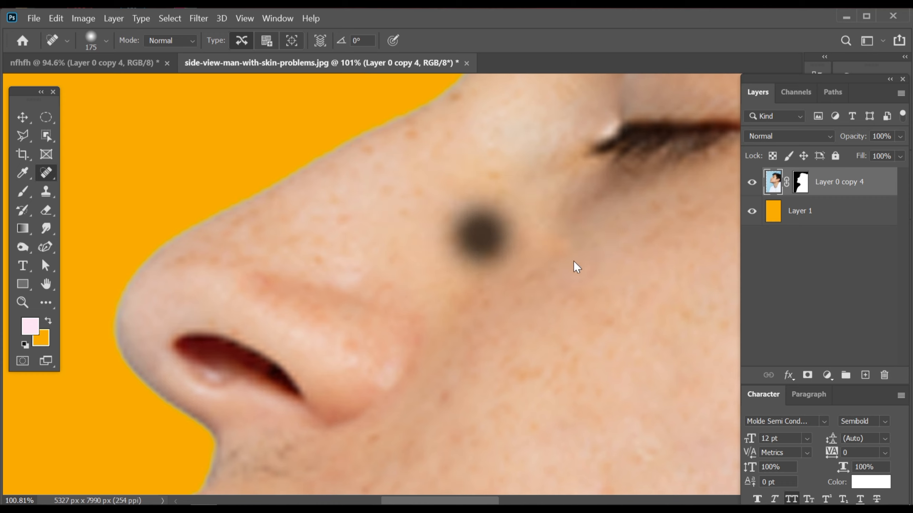
{"action": "scroll", "coordinate": [607, 281], "scroll_direction": "down", "scroll_amount": 5}
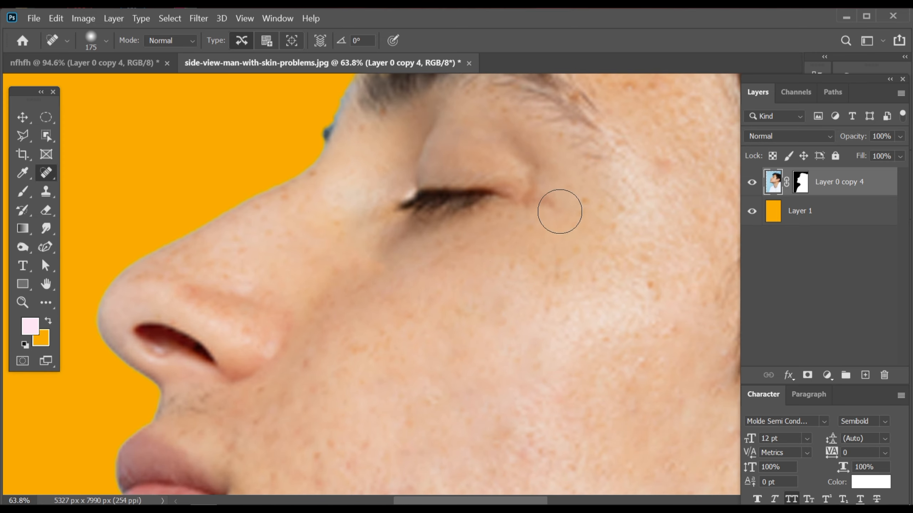
{"action": "left_click", "coordinate": [552, 208]}
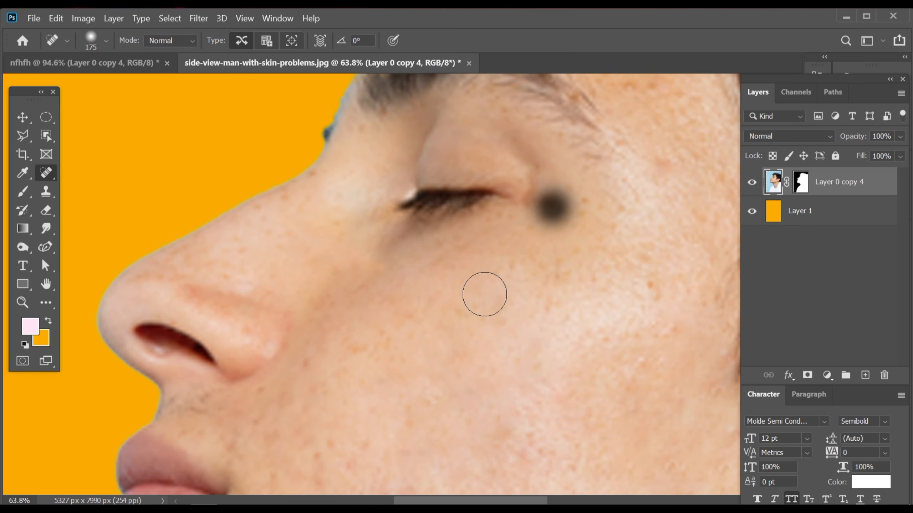
- Heal the marks on the lower cheek and below the mouth corner, enlarging the brush to size 300 for the brownish patch
{"action": "scroll", "coordinate": [428, 332], "scroll_direction": "down", "scroll_amount": 8}
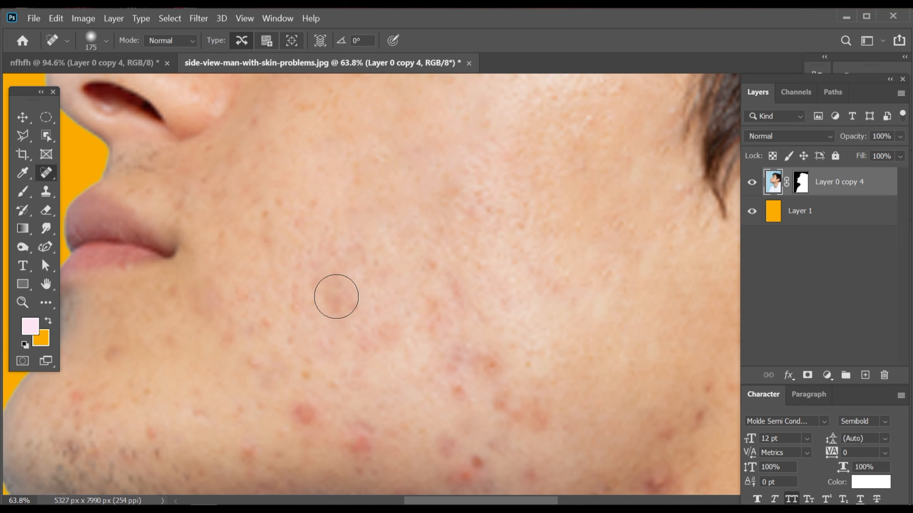
{"action": "left_click", "coordinate": [338, 294]}
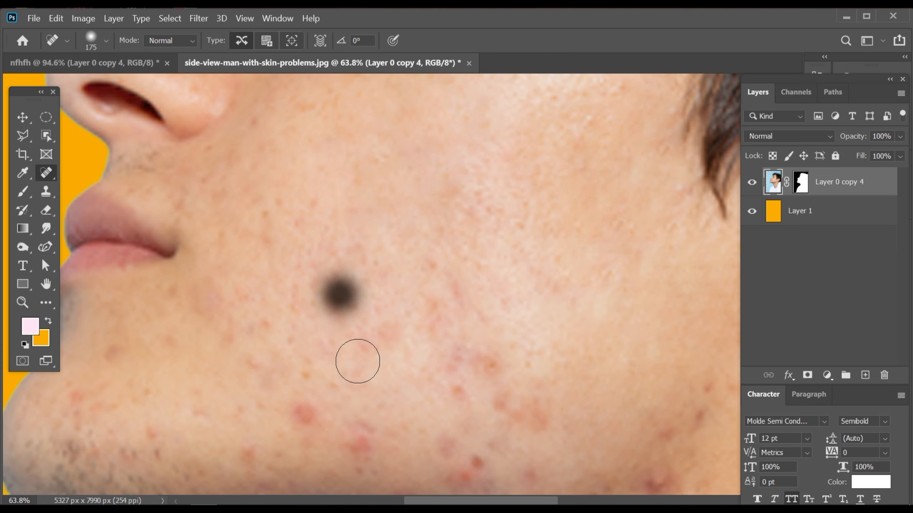
{"action": "left_click_drag", "start_coordinate": [306, 356], "coordinate": [382, 297]}
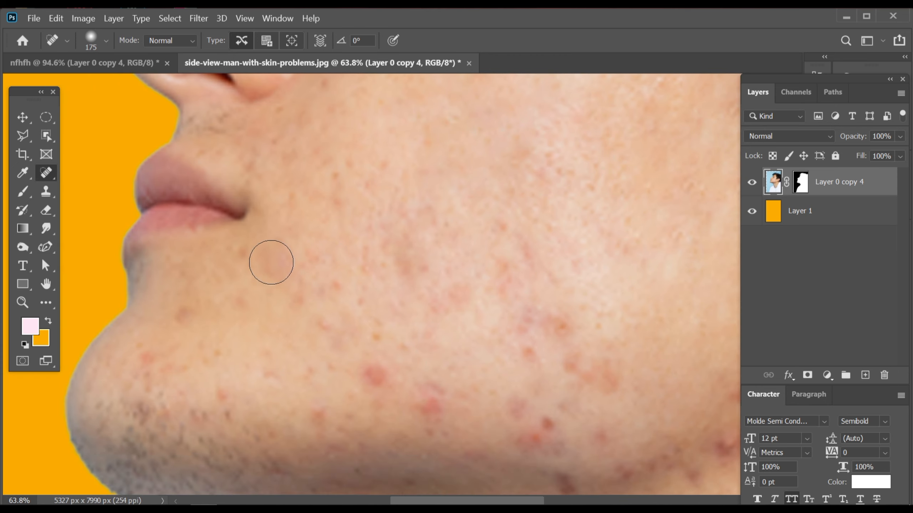
{"action": "left_click", "coordinate": [271, 262]}
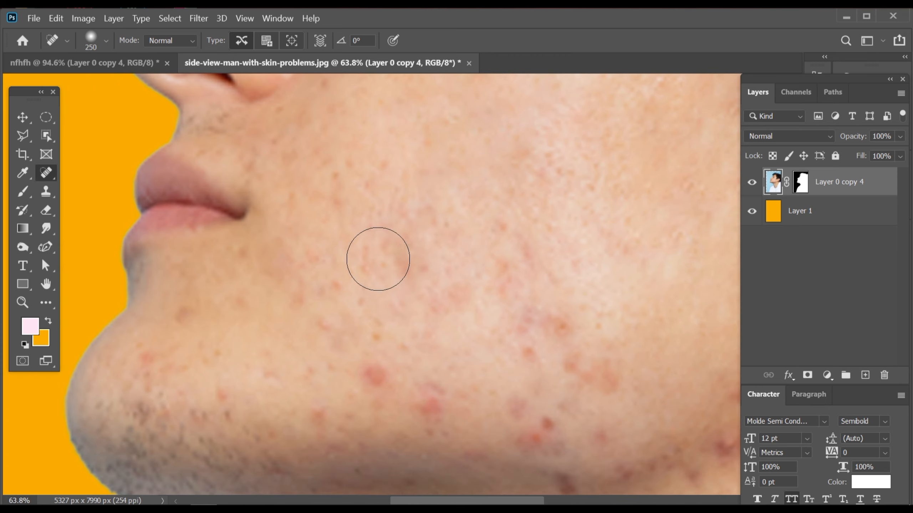
{"action": "key", "text": "]"}
{"action": "left_click", "coordinate": [391, 262]}
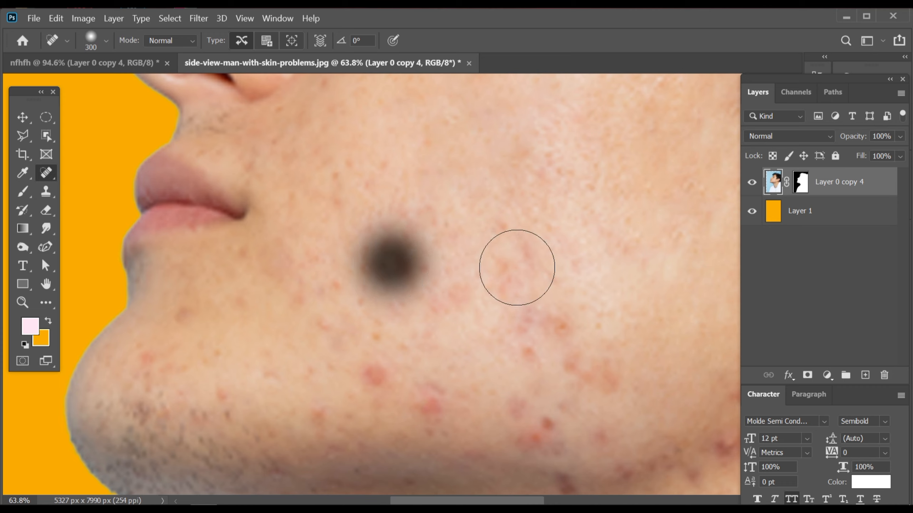
- Heal the reddish marks across the middle of the cheek and the small spots between the cheek and the mouth corner
{"action": "left_click", "coordinate": [509, 272]}
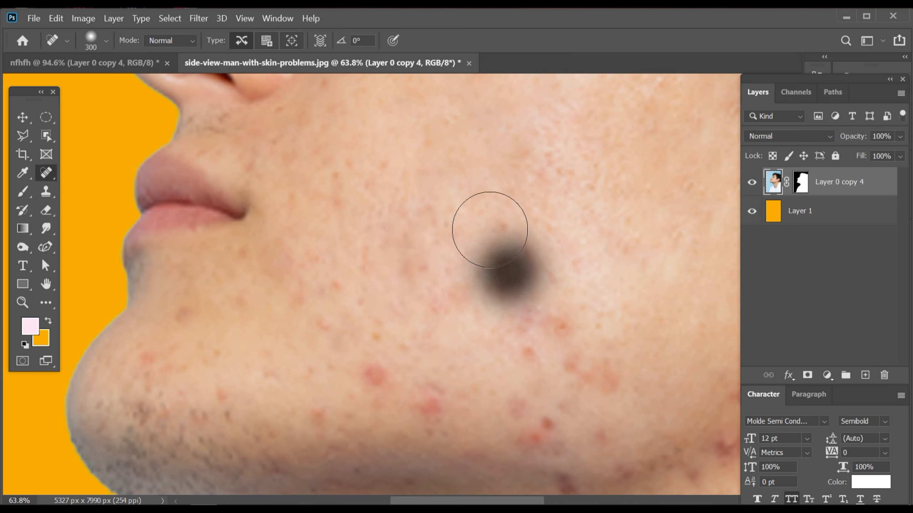
{"action": "left_click", "coordinate": [490, 230]}
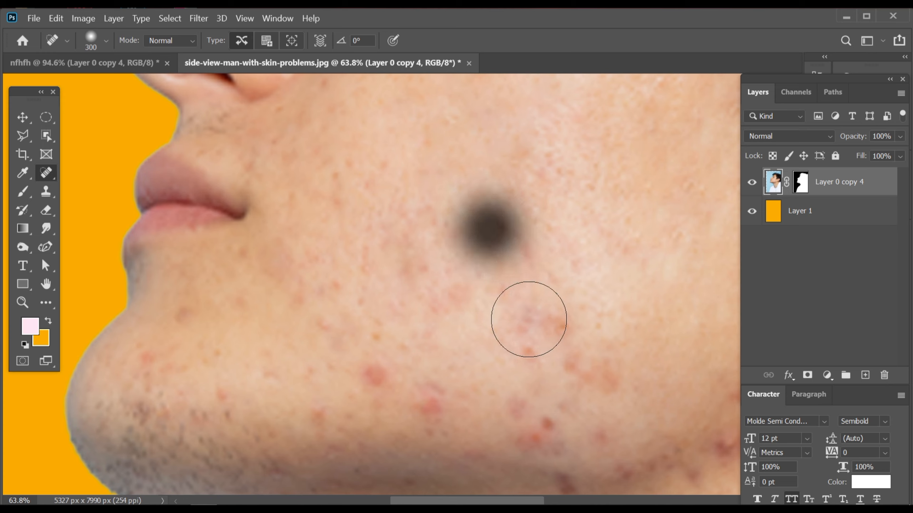
{"action": "left_click", "coordinate": [545, 327]}
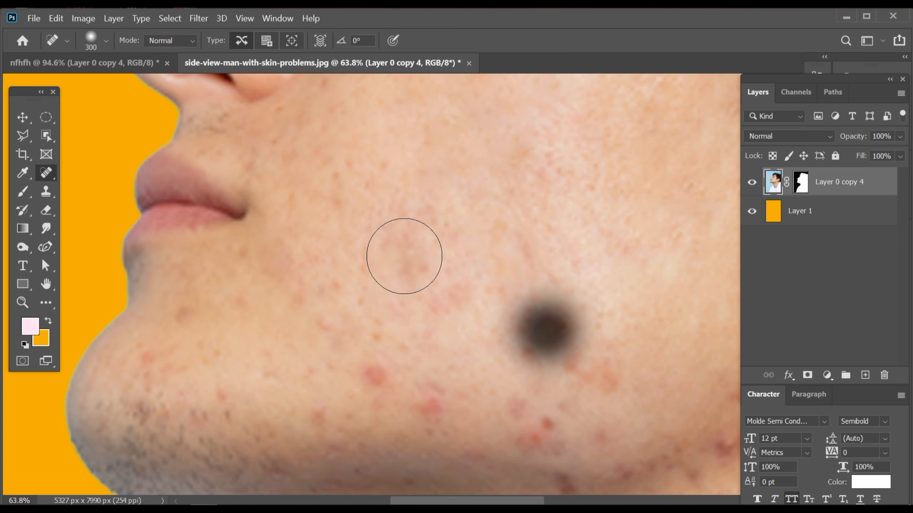
{"action": "left_click", "coordinate": [404, 254]}
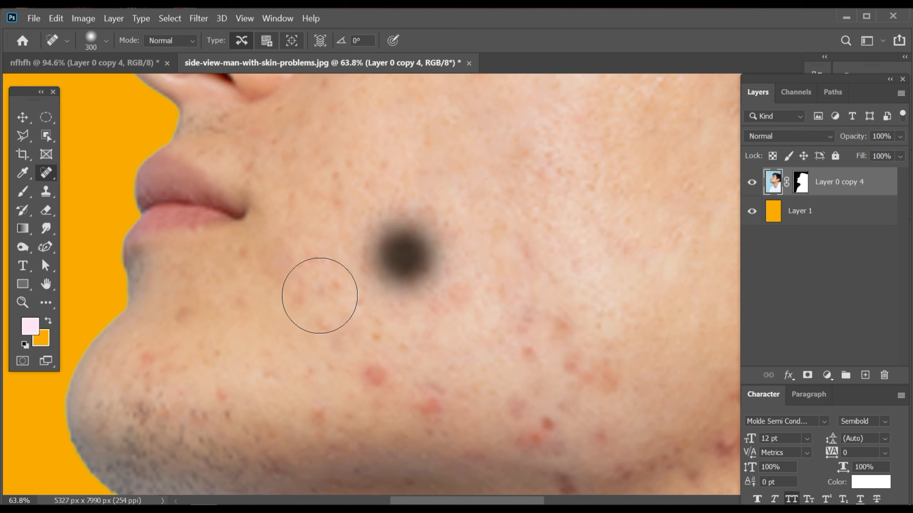
{"action": "left_click", "coordinate": [319, 295]}
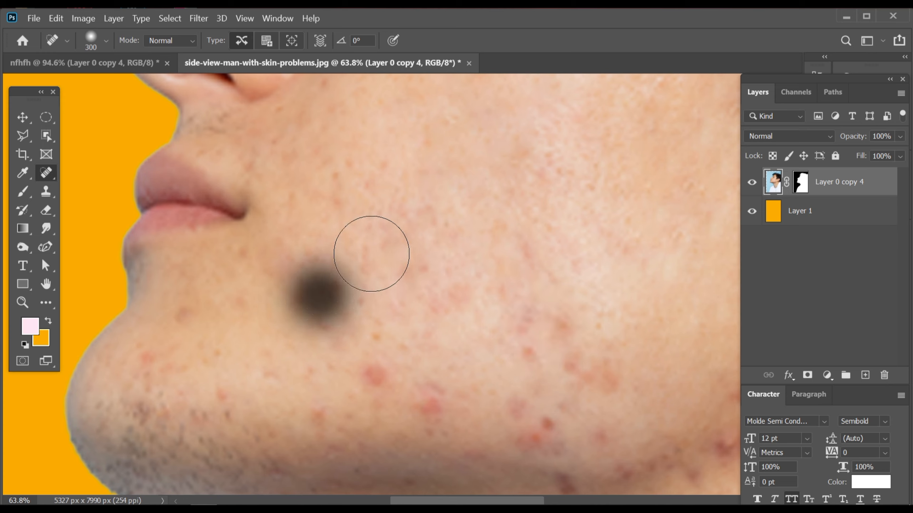
{"action": "left_click", "coordinate": [371, 254]}
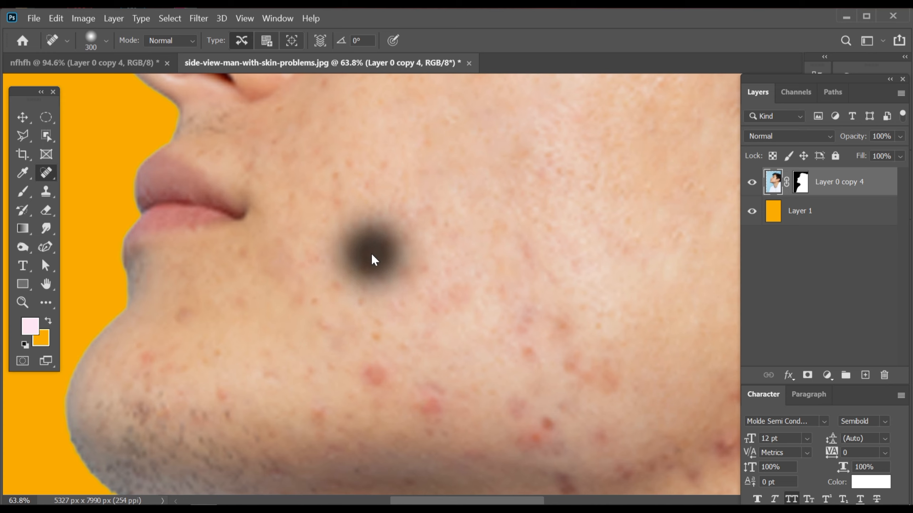
- Heal the reddish spot on the chin, the skin below the lower lip, and the large red pimple on the lower cheek
{"action": "left_click", "coordinate": [151, 365]}
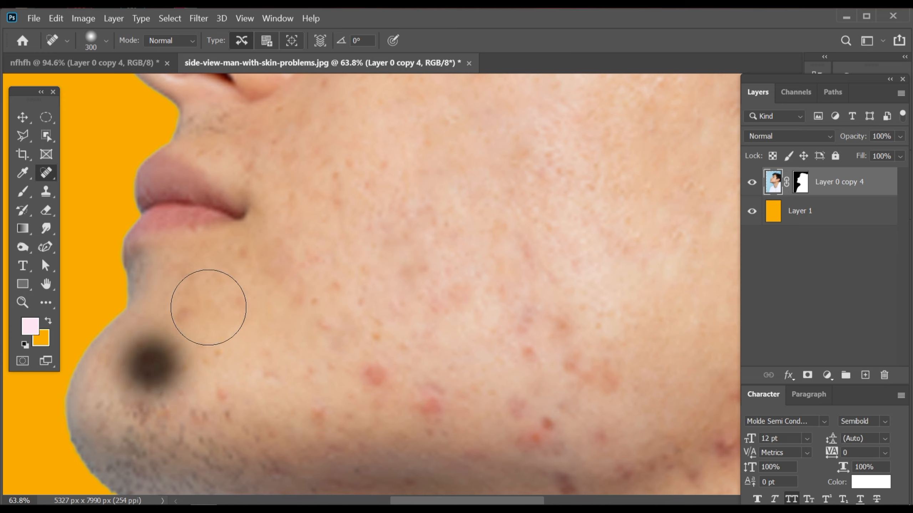
{"action": "left_click", "coordinate": [208, 306]}
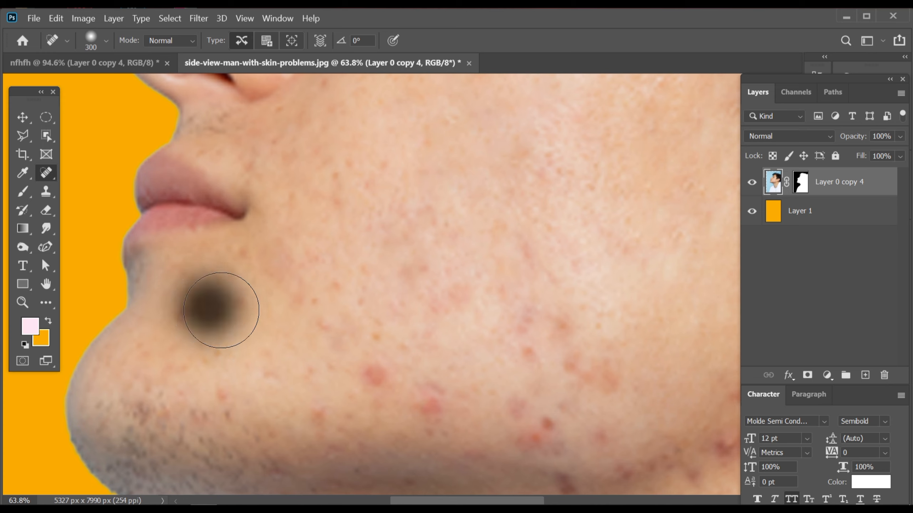
{"action": "left_click", "coordinate": [374, 375]}
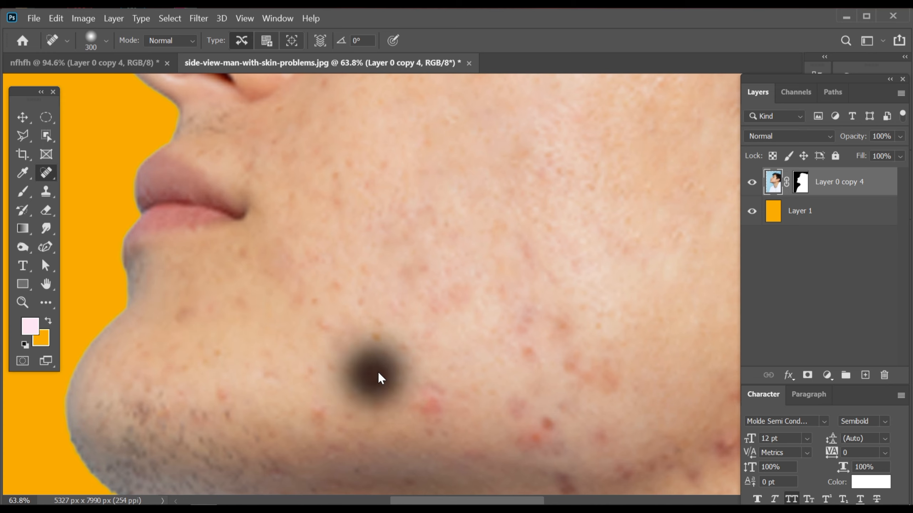
- Heal the pinkish blotches in the middle of the cheek and the patch just below the mouth corner
{"action": "left_click", "coordinate": [442, 288]}
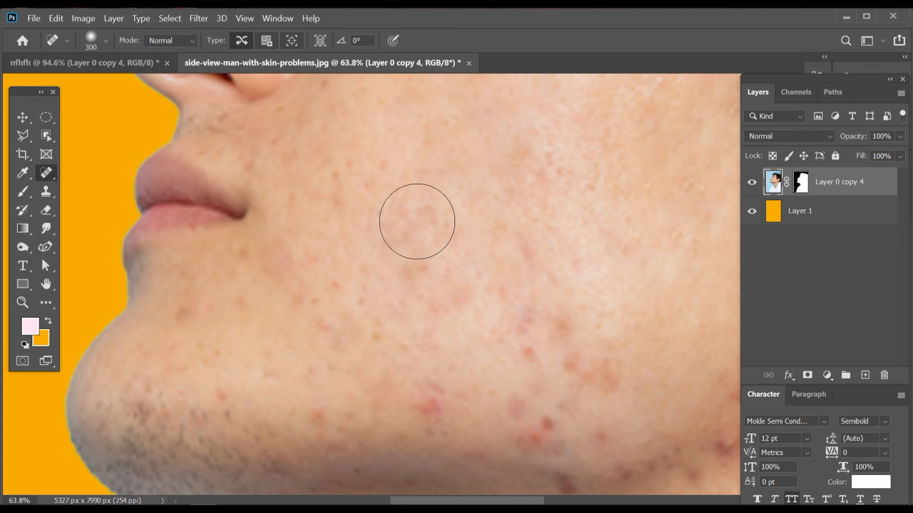
{"action": "left_click", "coordinate": [417, 218]}
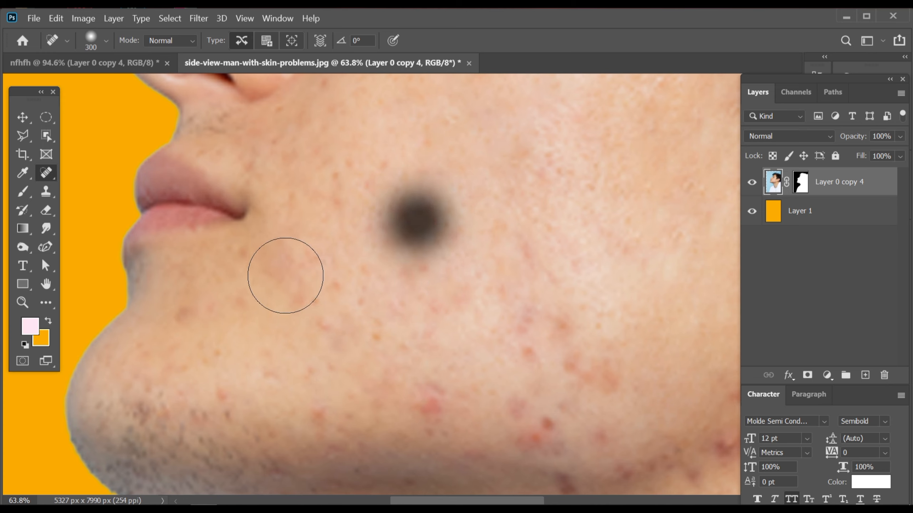
{"action": "left_click", "coordinate": [285, 275]}
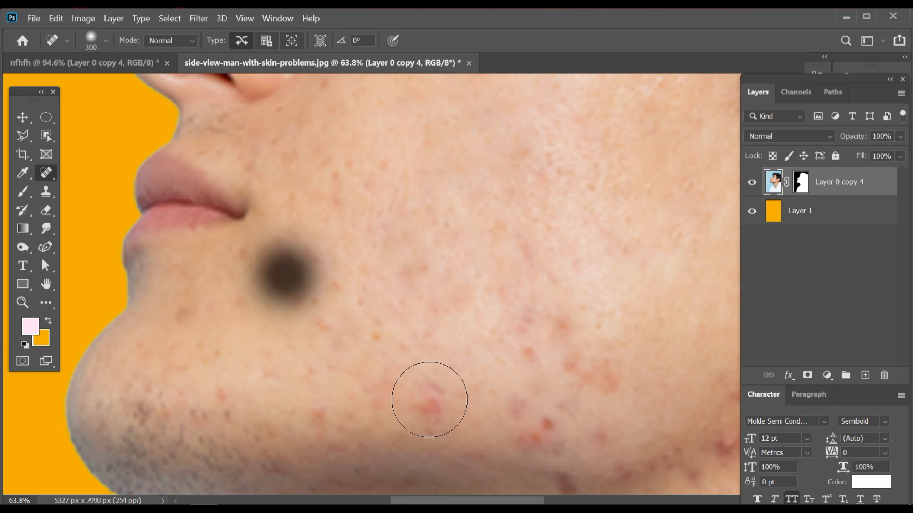
- Heal the red pimple and small spots just above the jawline, and the faint marks on the lower cheek above them
{"action": "left_click", "coordinate": [429, 400]}
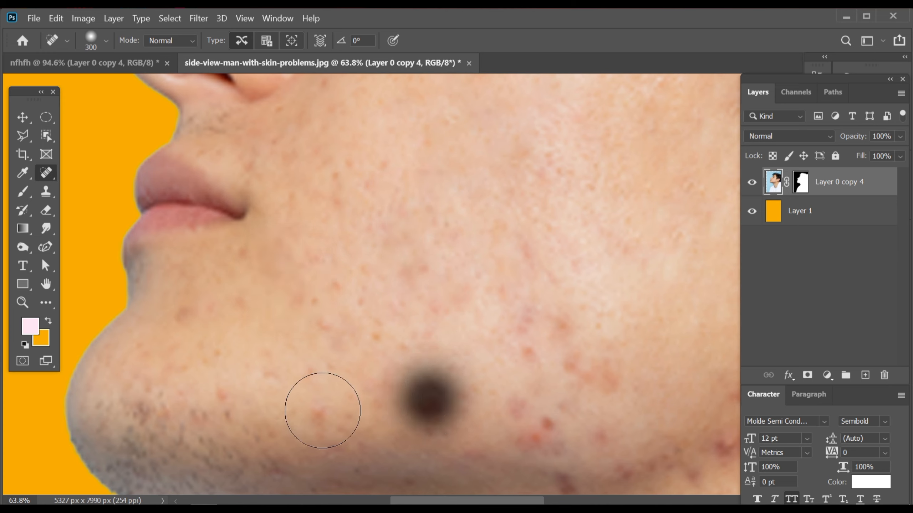
{"action": "left_click", "coordinate": [321, 409]}
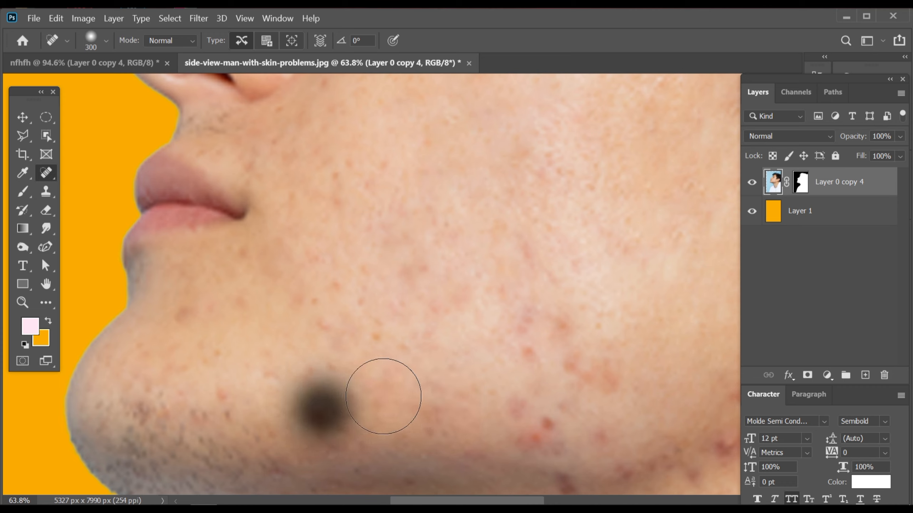
{"action": "left_click", "coordinate": [383, 396]}
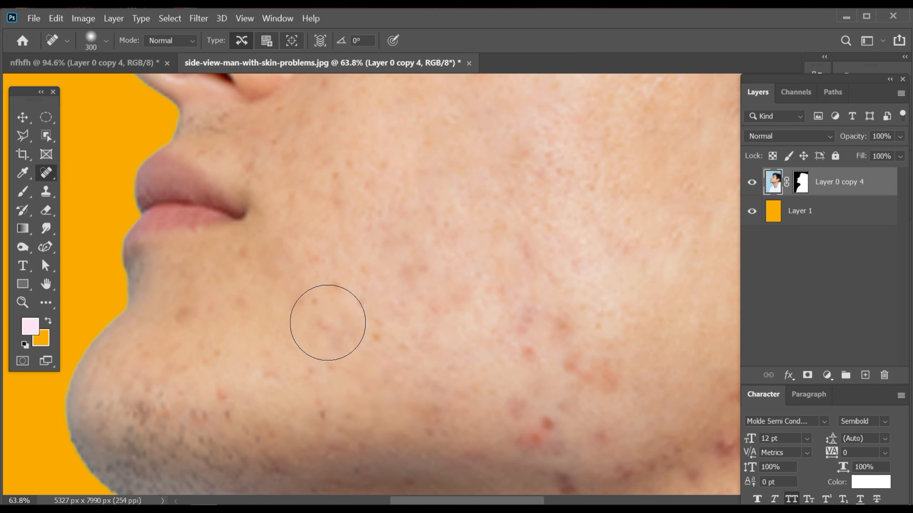
{"action": "left_click", "coordinate": [327, 323]}
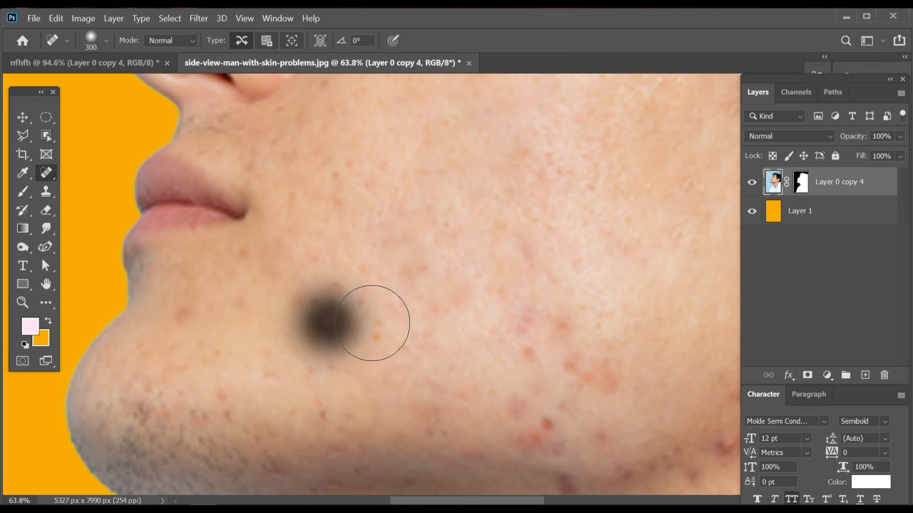
{"action": "left_click", "coordinate": [398, 322]}
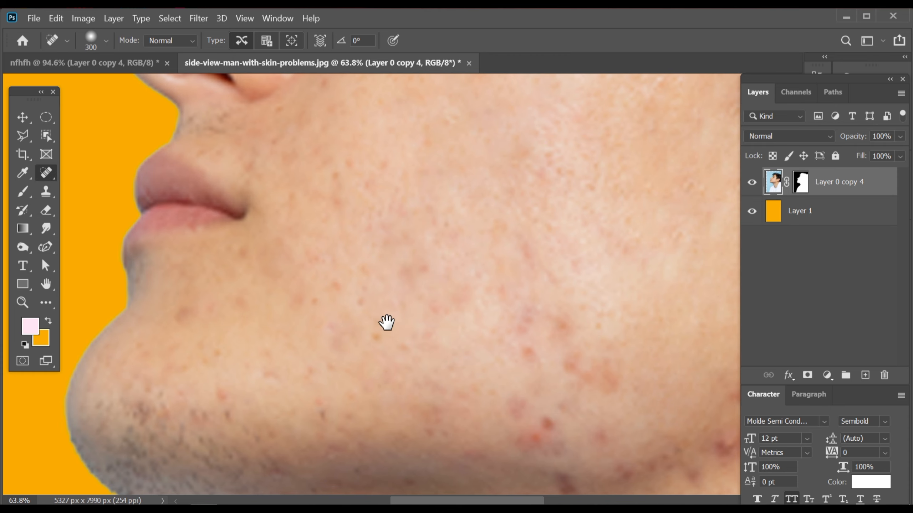
- Heal the cluster of reddish-brown spots on the rear part of the lower cheek
{"action": "left_click_drag", "start_coordinate": [387, 322], "coordinate": [308, 261]}
{"action": "left_click", "coordinate": [460, 257]}
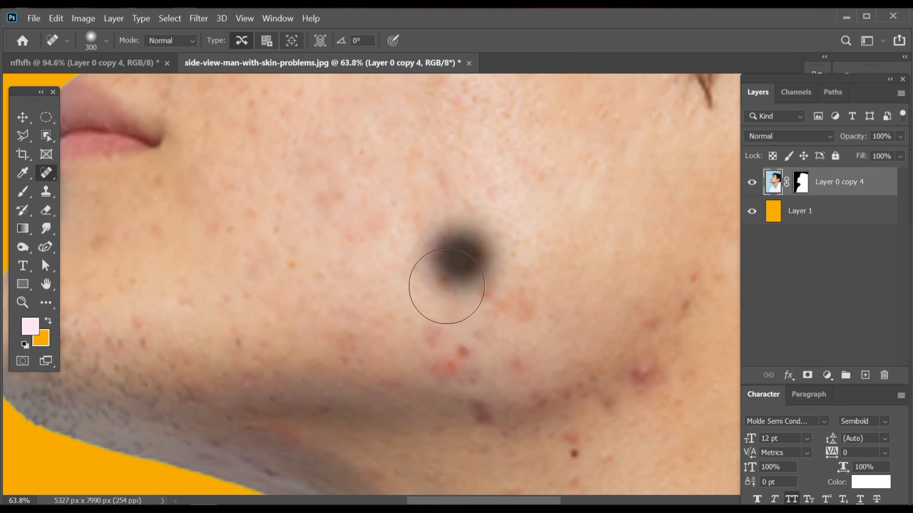
{"action": "left_click", "coordinate": [446, 285]}
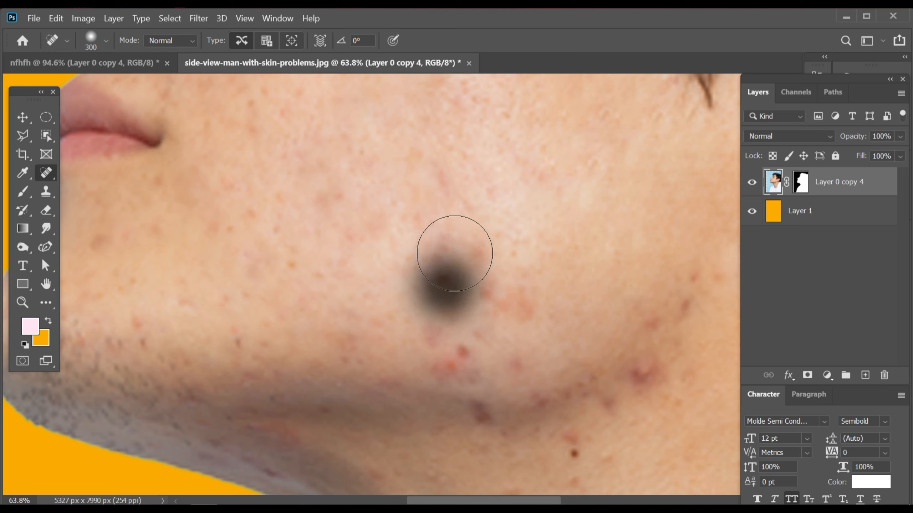
{"action": "left_click", "coordinate": [512, 299]}
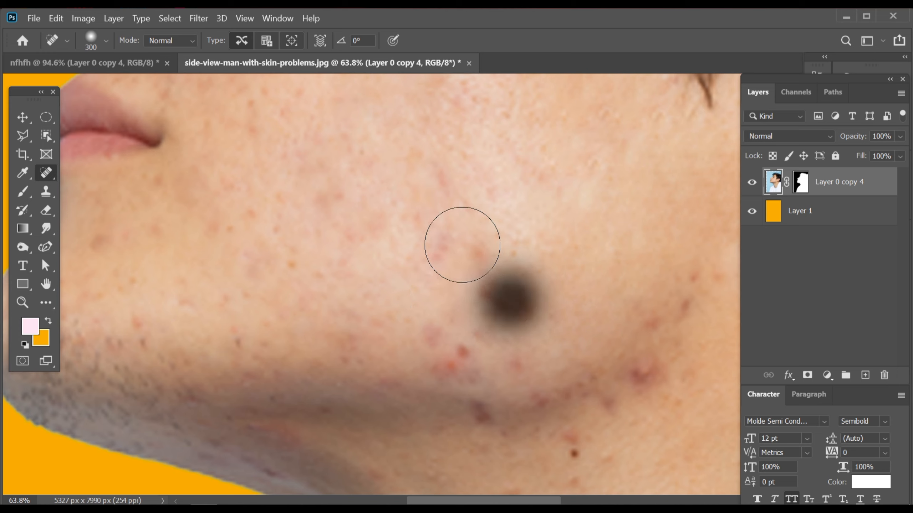
{"action": "left_click", "coordinate": [462, 245]}
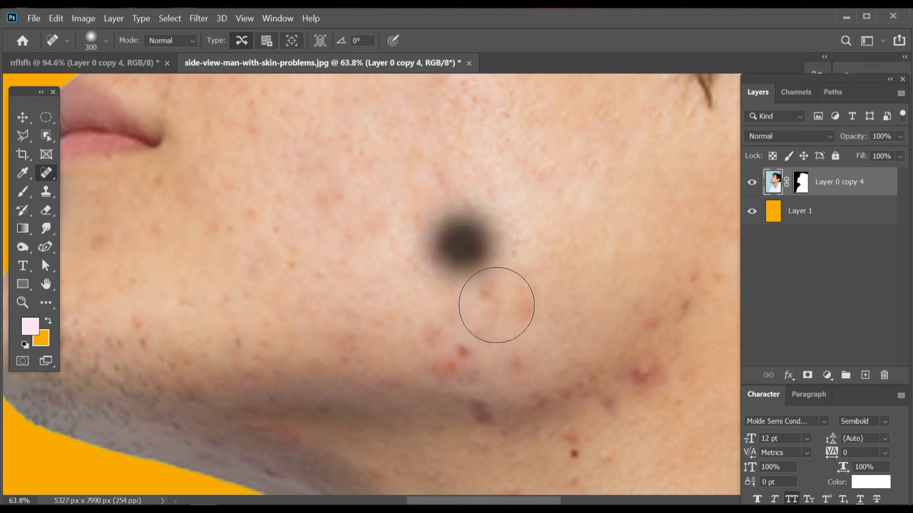
{"action": "left_click", "coordinate": [496, 307]}
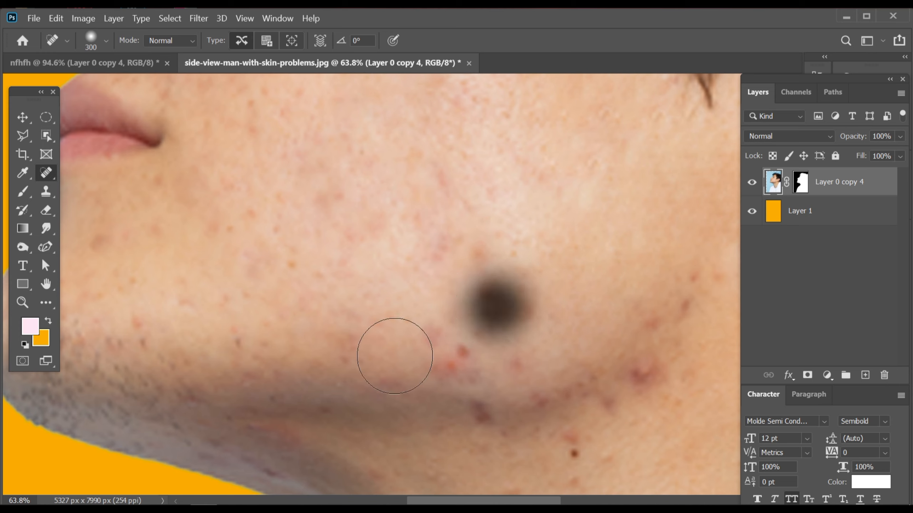
- Heal the red pimples above the jawline, and with the brush at size 250 the reddish mark under the jaw and the chin spots
{"action": "left_click_drag", "start_coordinate": [437, 364], "coordinate": [459, 290]}
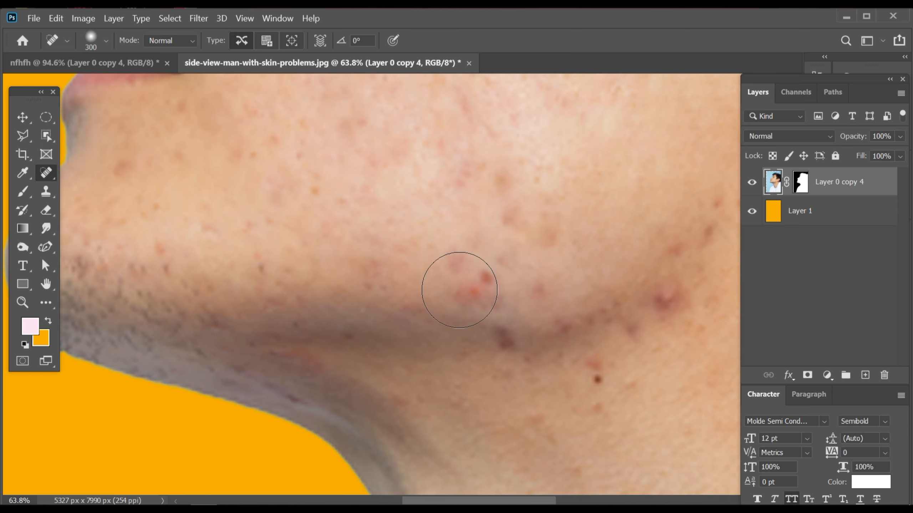
{"action": "left_click", "coordinate": [467, 277]}
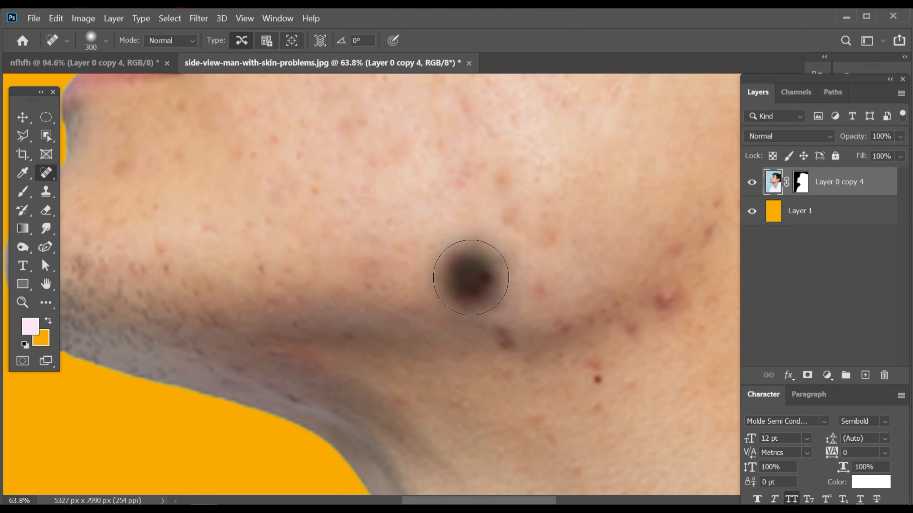
{"action": "key", "text": "bracketleft"}
{"action": "left_click", "coordinate": [291, 364]}
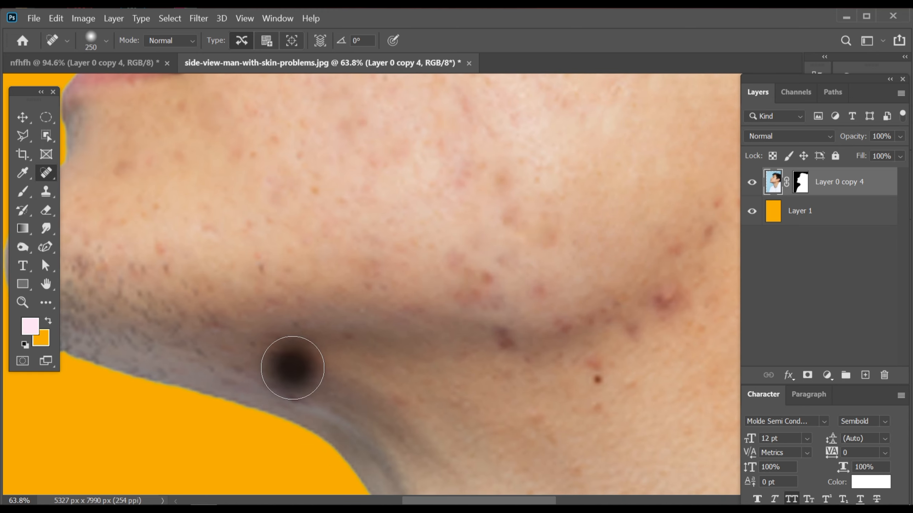
{"action": "left_click", "coordinate": [152, 258]}
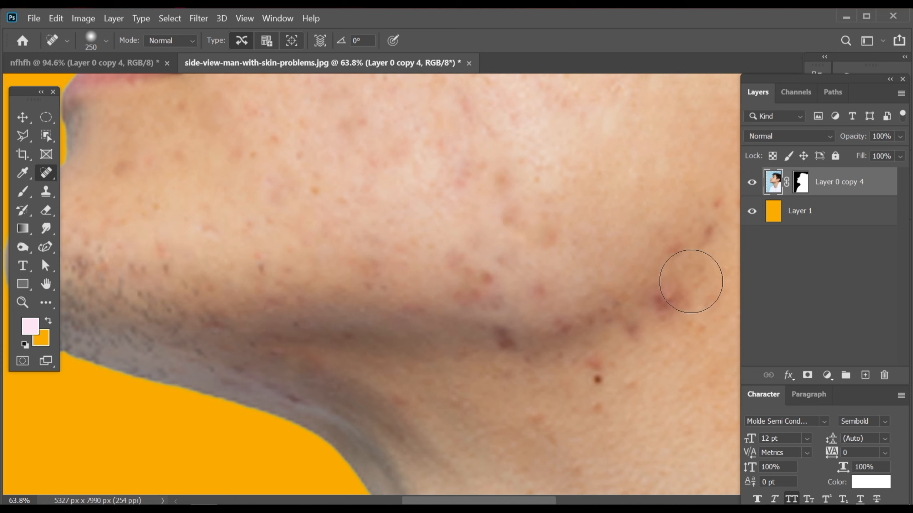
- Heal the dark red blemish at the rear of the jawline and the mark below it, and the skin beside the neck mole at brush size 300
{"action": "left_click", "coordinate": [663, 299]}
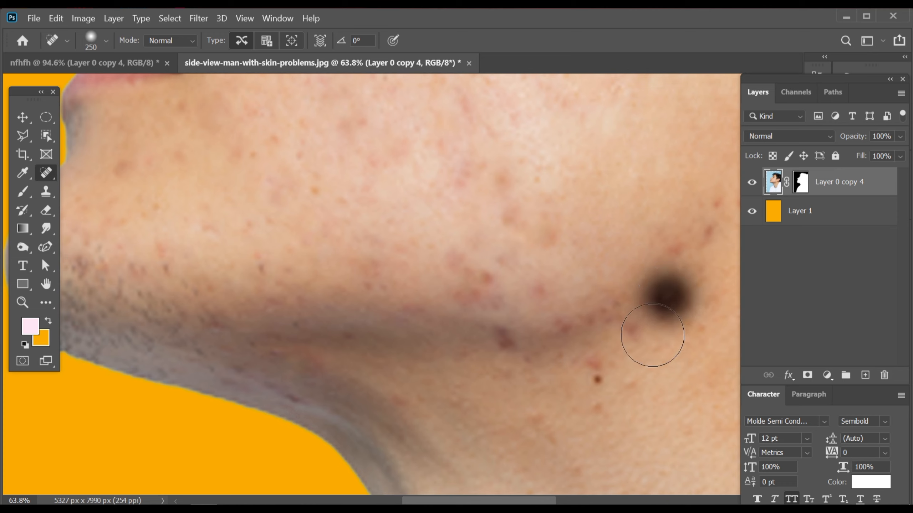
{"action": "left_click", "coordinate": [633, 345]}
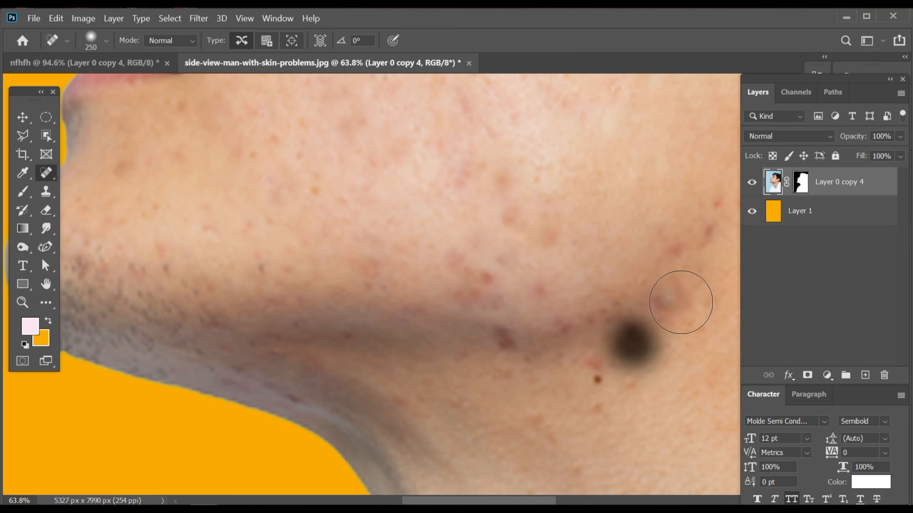
{"action": "left_click", "coordinate": [677, 304]}
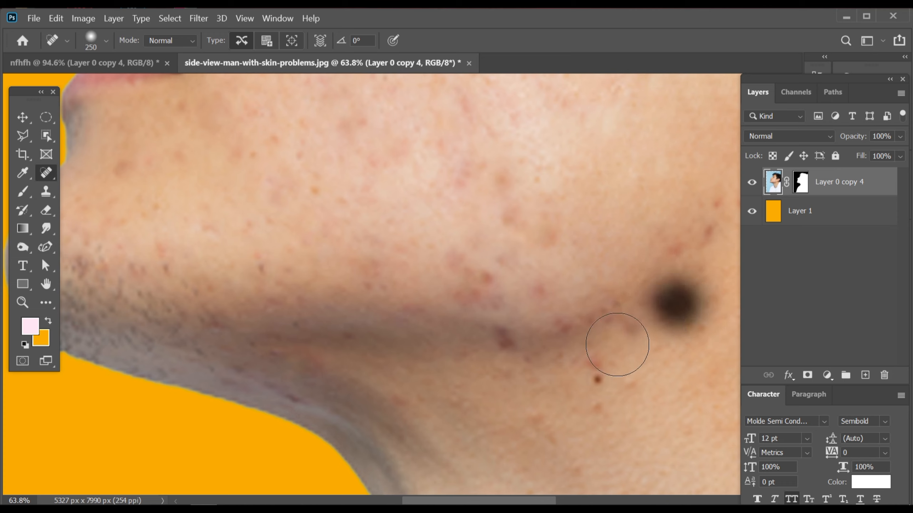
{"action": "left_click", "coordinate": [674, 302]}
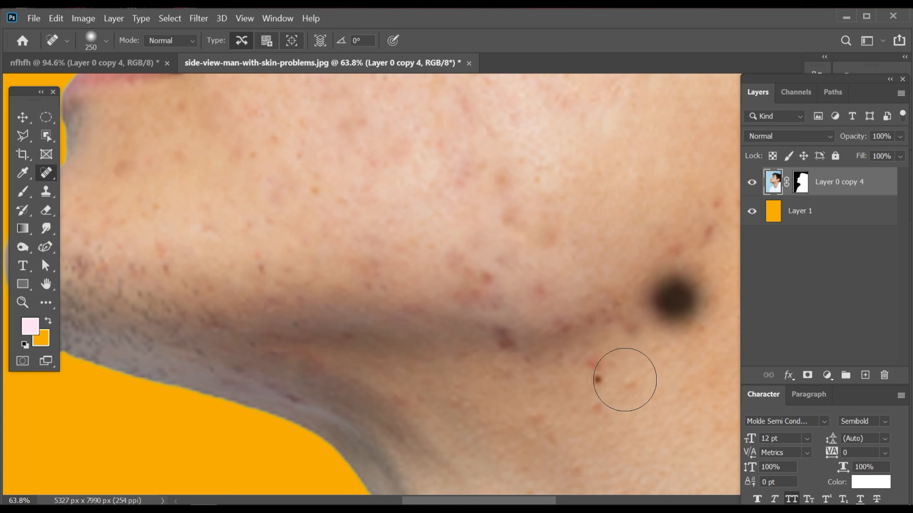
{"action": "key", "text": "bracketright"}
{"action": "left_click", "coordinate": [617, 380]}
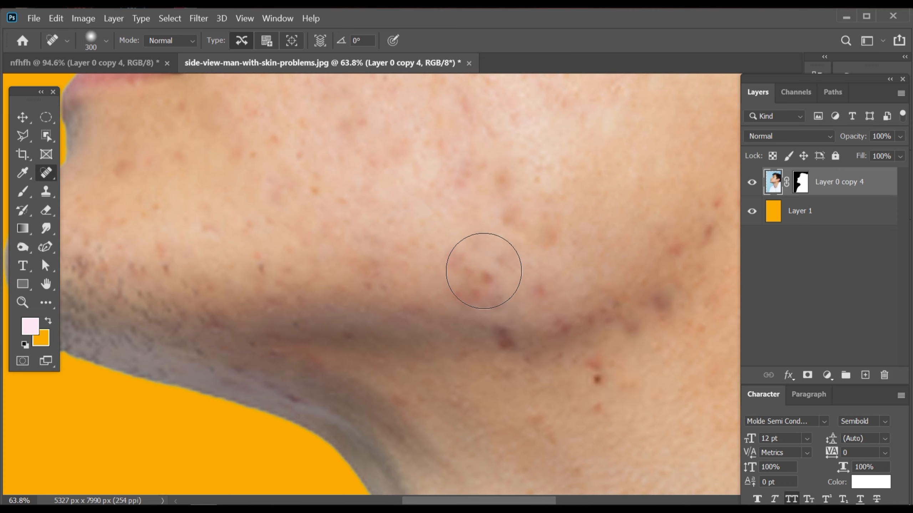
- Heal the remaining reddish-brown spots on the rear lower cheek above the jawline, enlarging the brush to size 400
{"action": "left_click", "coordinate": [484, 271]}
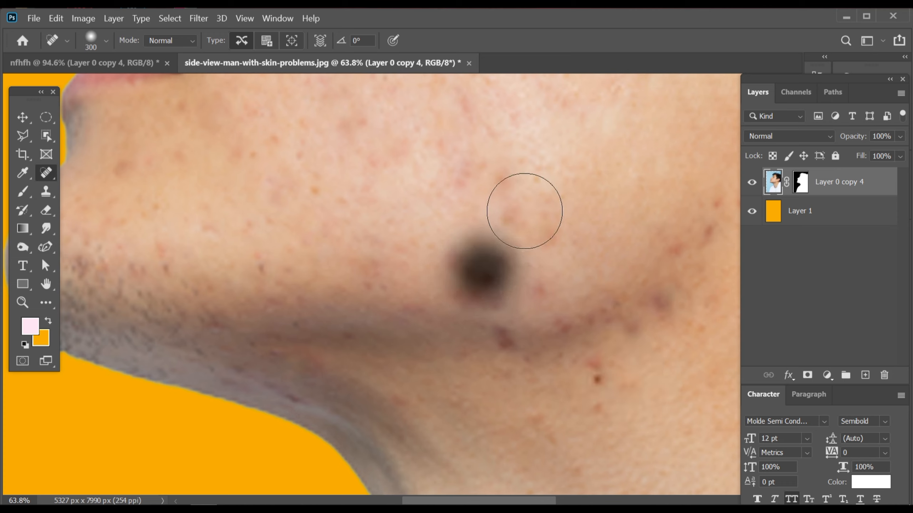
{"action": "key", "text": "bracketright"}
{"action": "left_click", "coordinate": [510, 198]}
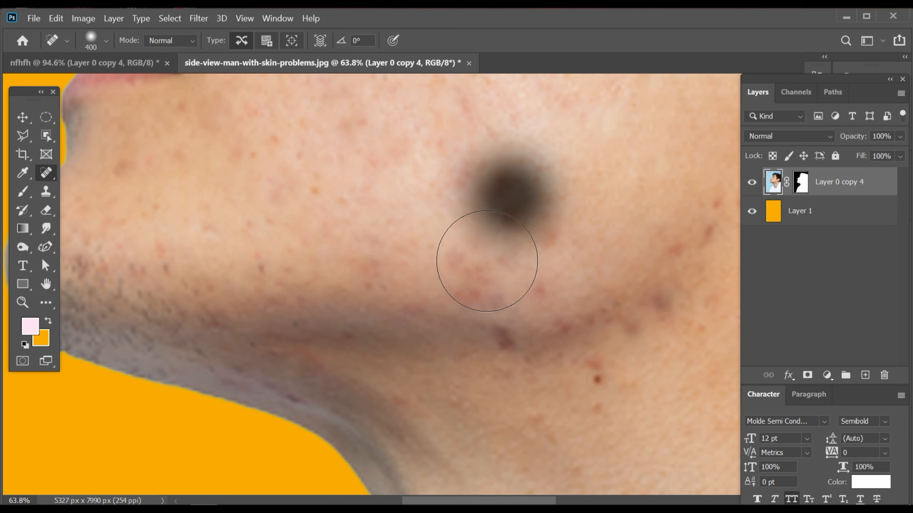
{"action": "left_click", "coordinate": [482, 264]}
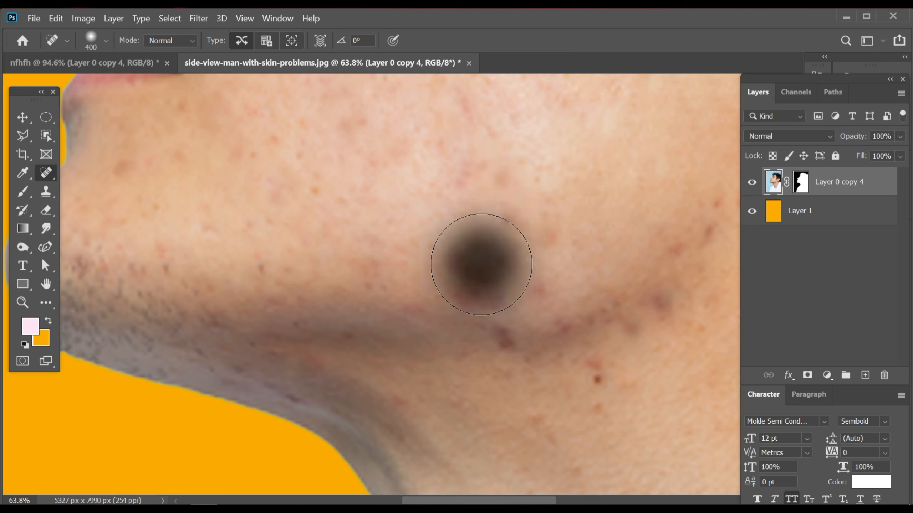
{"action": "left_click", "coordinate": [516, 213]}
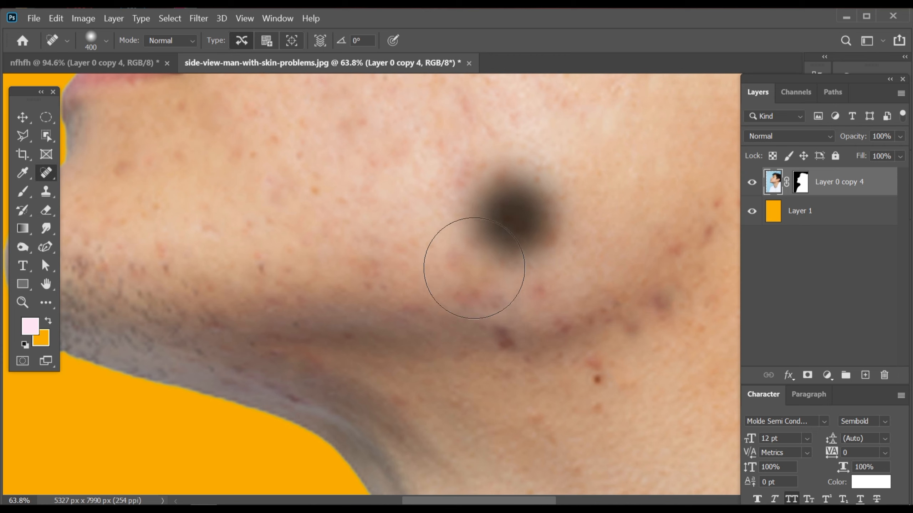
- Heal the reddish patch above the jawline, the small red mole on the upper neck and the dark blemish under the jaw
{"action": "left_click", "coordinate": [476, 267]}
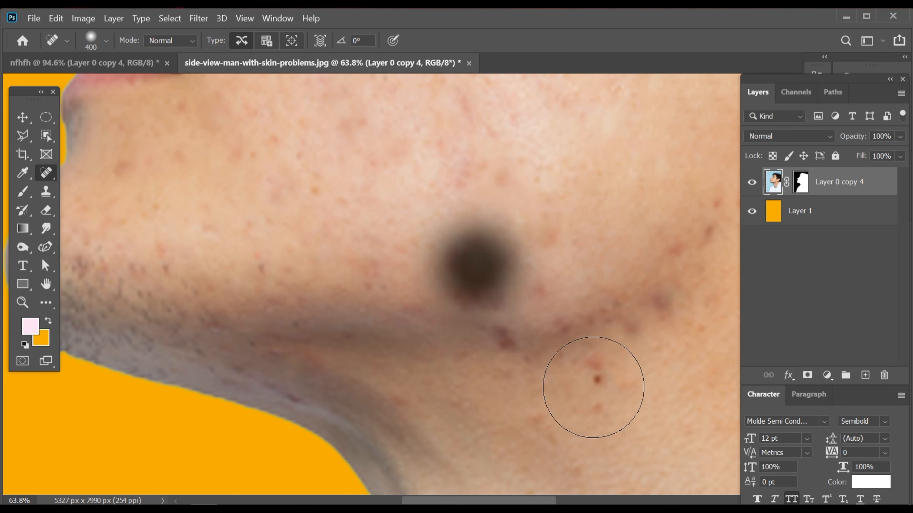
{"action": "left_click", "coordinate": [595, 385]}
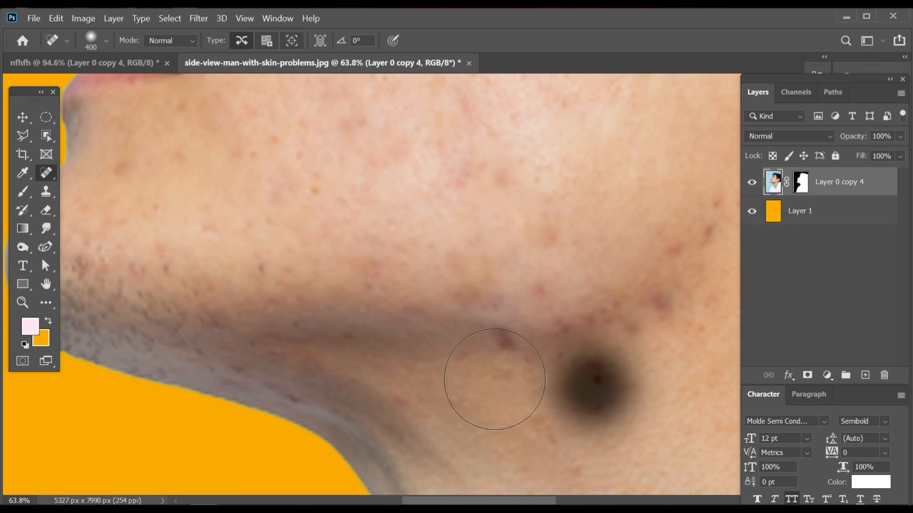
{"action": "left_click", "coordinate": [497, 356]}
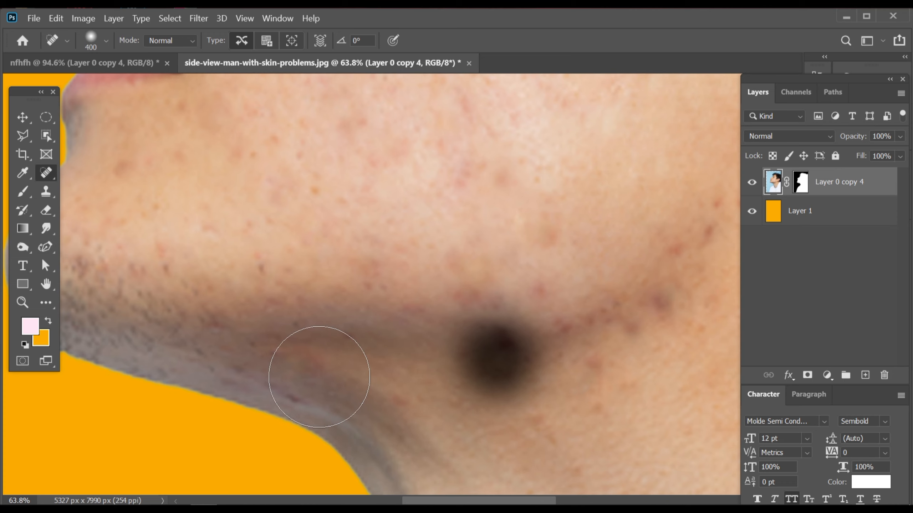
- Heal the reddish mark under the front of the jaw at brush size 200 and the dark spots on the rear jawline at size 400
{"action": "key", "text": "bracketleft"}
{"action": "key", "text": "bracketleft"}
{"action": "key", "text": "bracketleft"}
{"action": "left_click", "coordinate": [313, 361]}
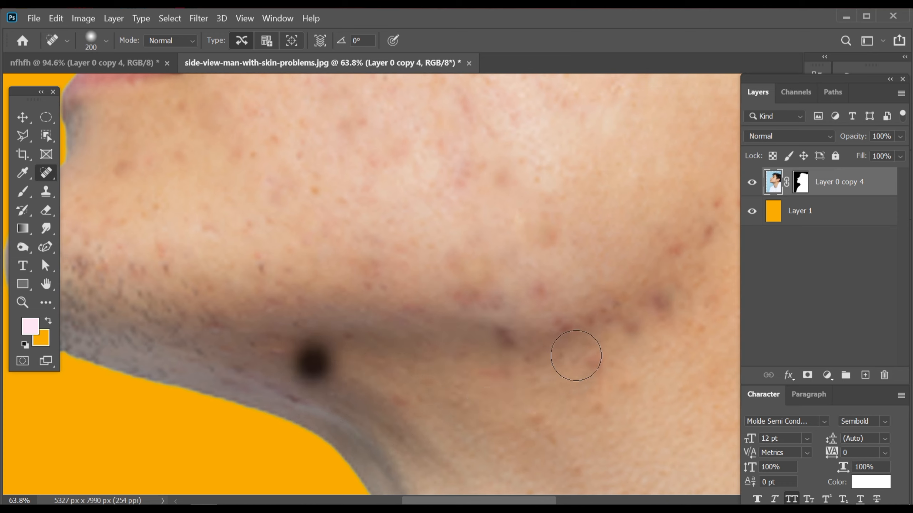
{"action": "key", "text": "bracketright"}
{"action": "key", "text": "bracketright"}
{"action": "key", "text": "bracketright"}
{"action": "left_click", "coordinate": [641, 327]}
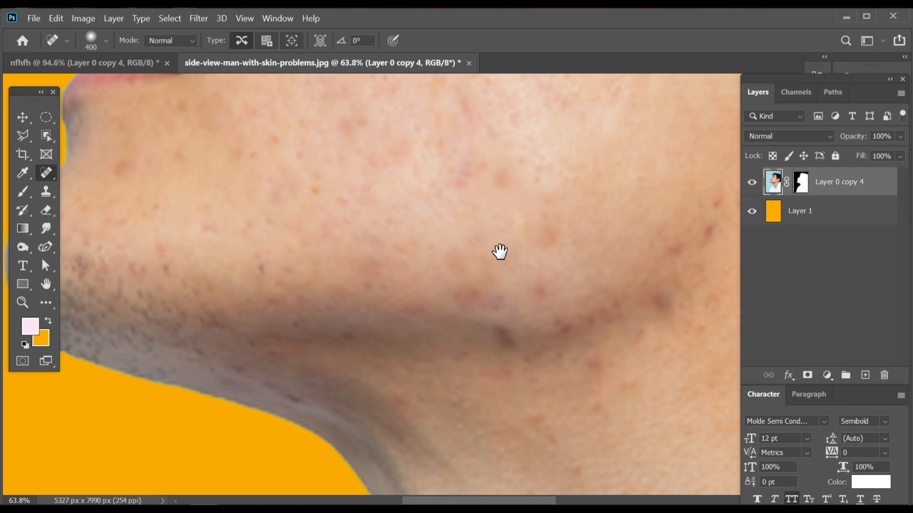
- Heal the spots along the rear jawline, the two blemished areas on the neck below it and the reddish mark under the chin
{"action": "mouse_move", "coordinate": [499, 250]}
{"action": "left_mouse_down"}
{"action": "mouse_move", "coordinate": [422, 326]}
{"action": "mouse_move", "coordinate": [454, 287]}
{"action": "left_mouse_up"}
{"action": "scroll", "coordinate": [544, 338], "scroll_direction": "up", "scroll_amount": 8}
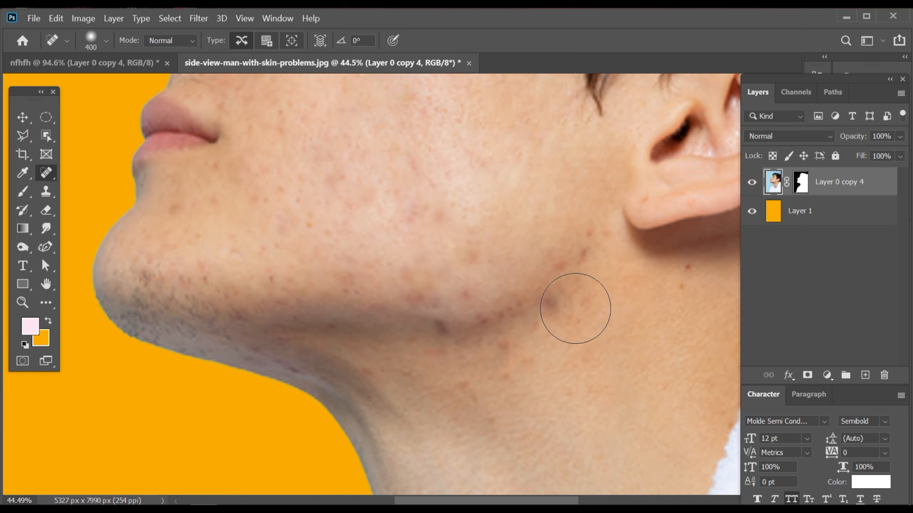
{"action": "left_click", "coordinate": [576, 266]}
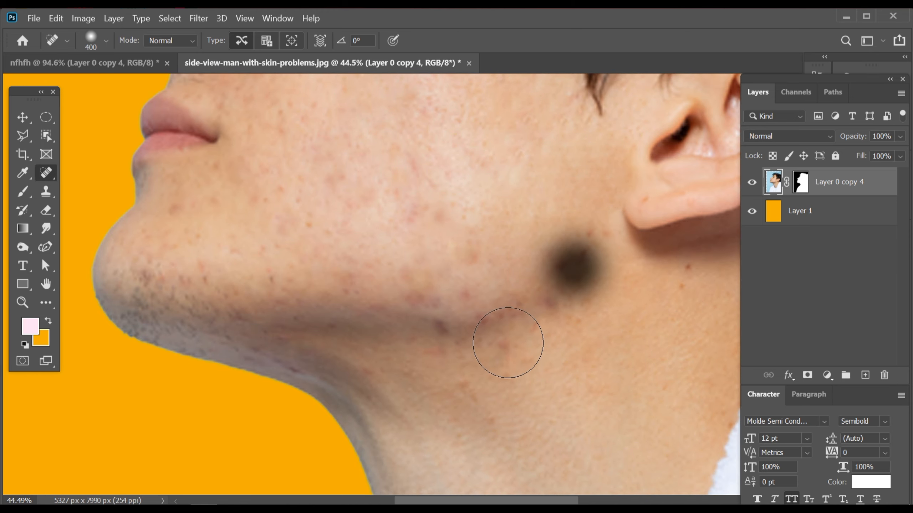
{"action": "left_click", "coordinate": [507, 343]}
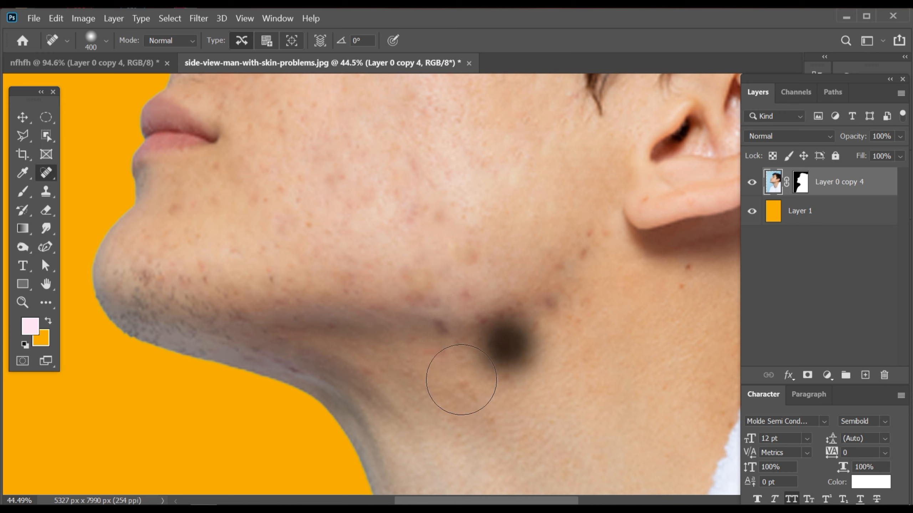
{"action": "left_click", "coordinate": [459, 382]}
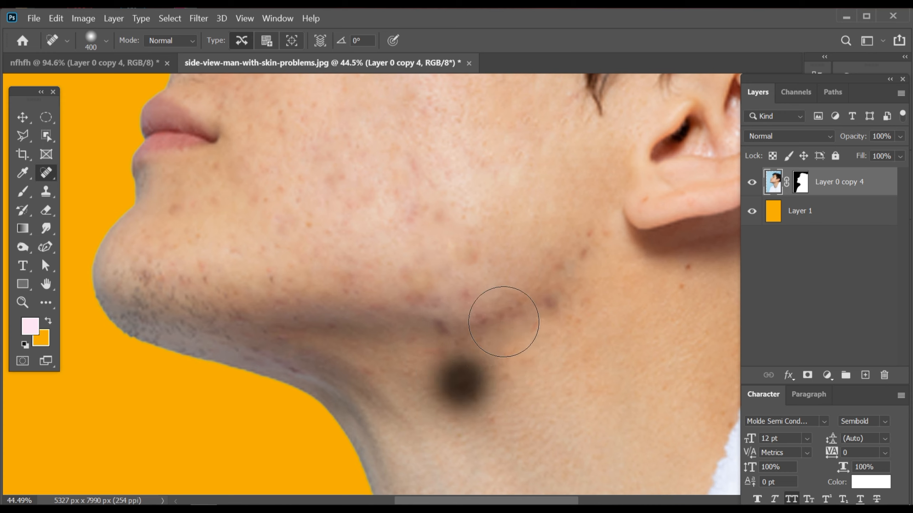
{"action": "left_click", "coordinate": [503, 322]}
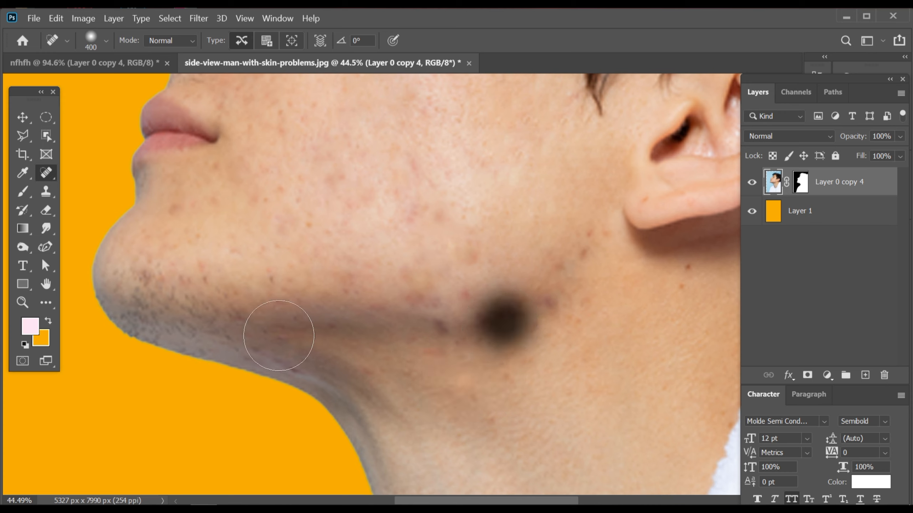
{"action": "left_click", "coordinate": [279, 335]}
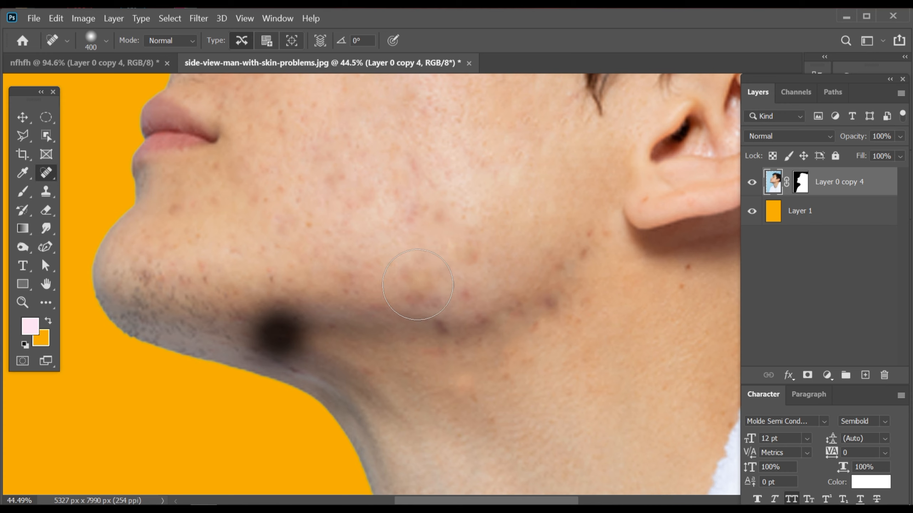
- With the brush at size 500, heal the spots above the jawline, the rear jaw marks near the earlobe and the mole below the ear
{"action": "key", "text": "bracketright"}
{"action": "left_click", "coordinate": [418, 284]}
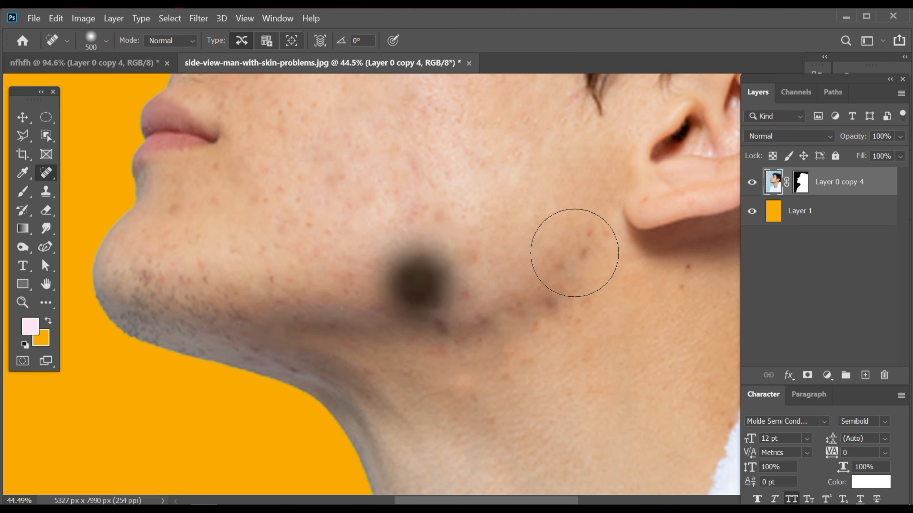
{"action": "left_click", "coordinate": [574, 252]}
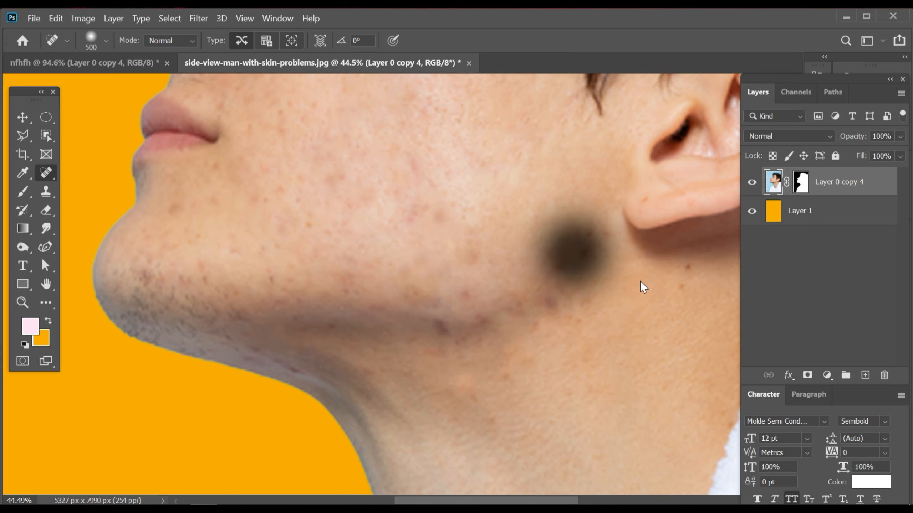
{"action": "left_click", "coordinate": [686, 277]}
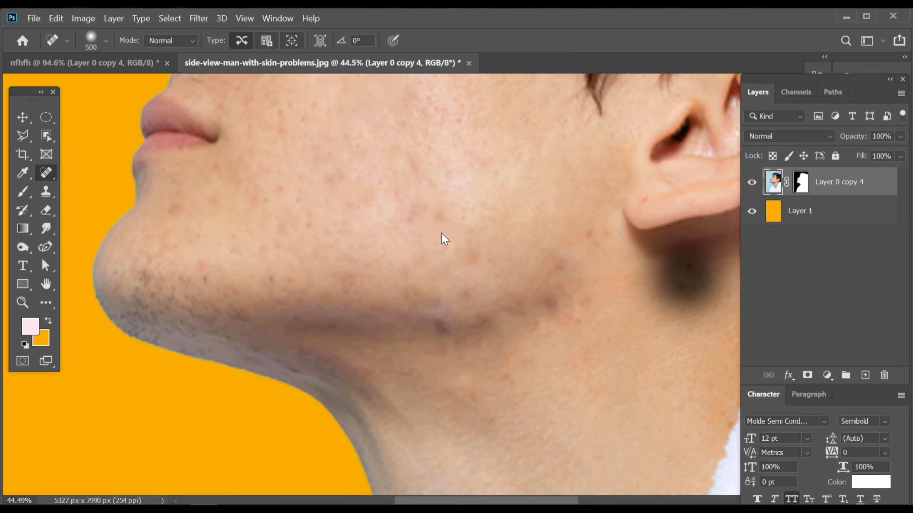
- Heal the blemishes on the middle of the lower cheek at brush size 600 and the cheek area nearer the mouth at size 700
{"action": "key", "text": "bracketright"}
{"action": "left_click", "coordinate": [431, 217]}
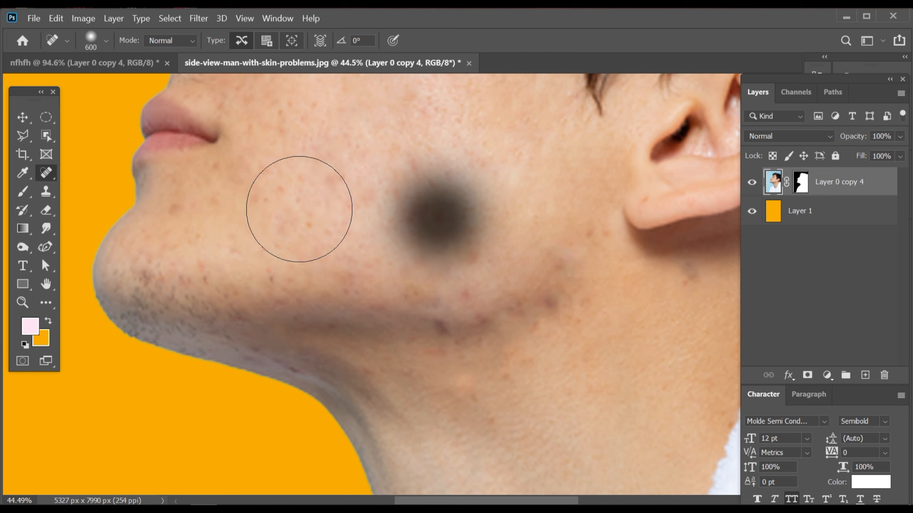
{"action": "key", "text": "bracketright"}
{"action": "key", "text": "bracketright"}
{"action": "key", "text": "bracketright"}
{"action": "key", "text": "bracketright"}
{"action": "key", "text": "bracketright"}
{"action": "key", "text": "bracketright"}
{"action": "key", "text": "bracketleft"}
{"action": "key", "text": "bracketleft"}
{"action": "key", "text": "bracketleft"}
{"action": "key", "text": "bracketleft"}
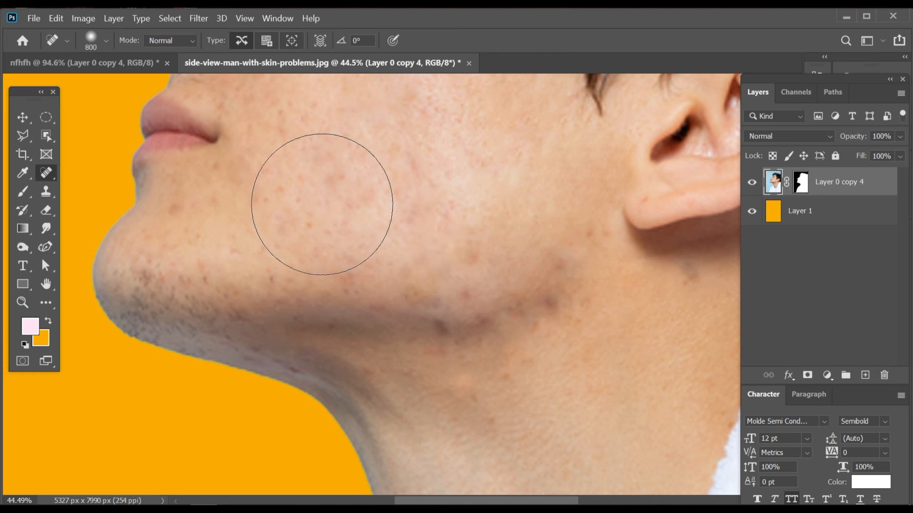
{"action": "key", "text": "bracketleft"}
{"action": "left_click", "coordinate": [318, 200]}
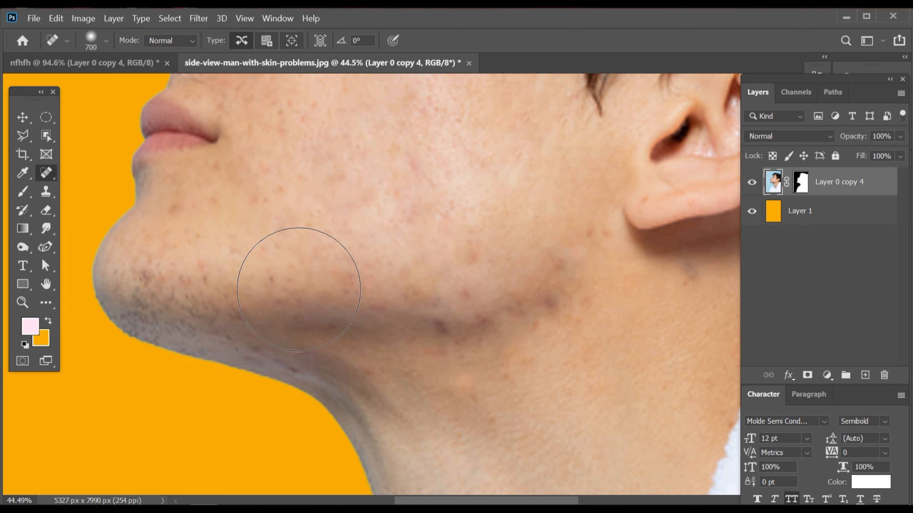
- Heal the cheek beside the mouth and nose, the cheekbone, the middle of the cheek and the skin below the mouth corner
{"action": "key", "text": "space"}
{"action": "left_click_drag", "start_coordinate": [320, 241], "coordinate": [338, 367]}
{"action": "left_click_drag", "start_coordinate": [324, 178], "coordinate": [327, 247]}
{"action": "left_click", "coordinate": [322, 266]}
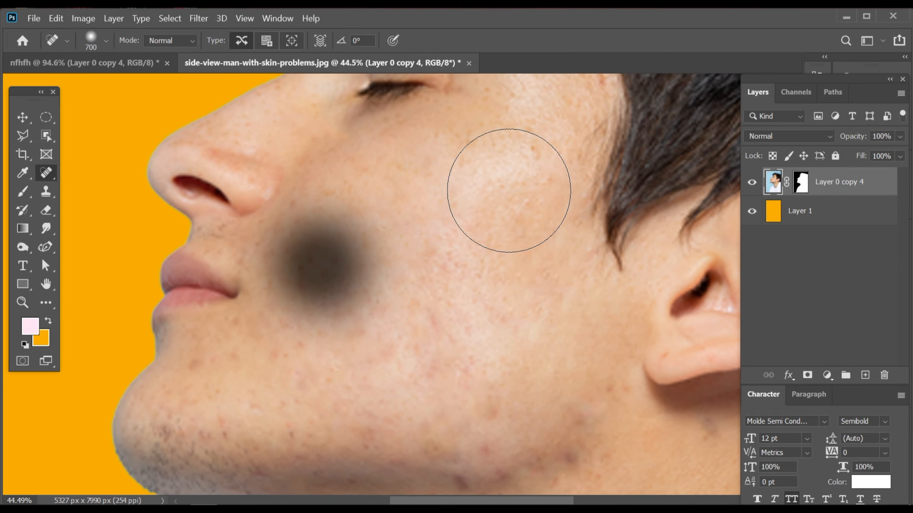
{"action": "left_click", "coordinate": [509, 190]}
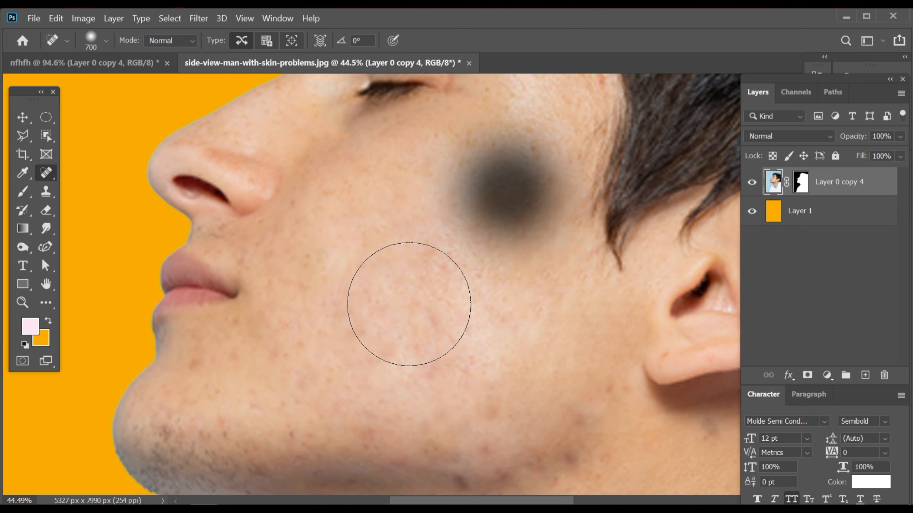
{"action": "left_click", "coordinate": [409, 304]}
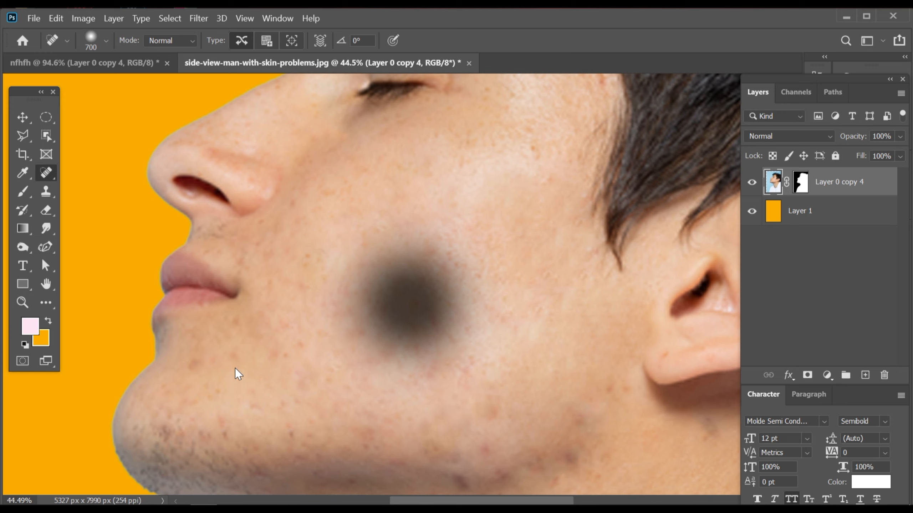
{"action": "left_click", "coordinate": [234, 363]}
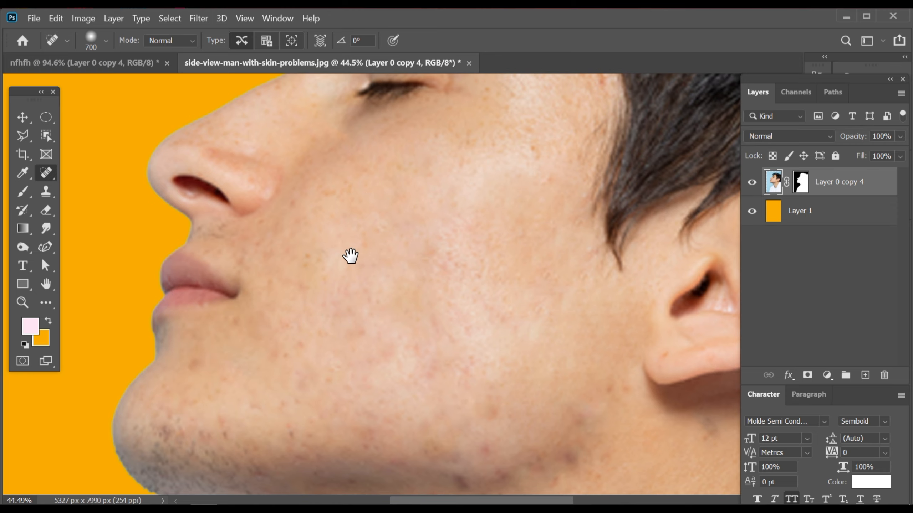
{"action": "left_click_drag", "start_coordinate": [350, 257], "coordinate": [340, 304]}
{"action": "left_click", "coordinate": [323, 286]}
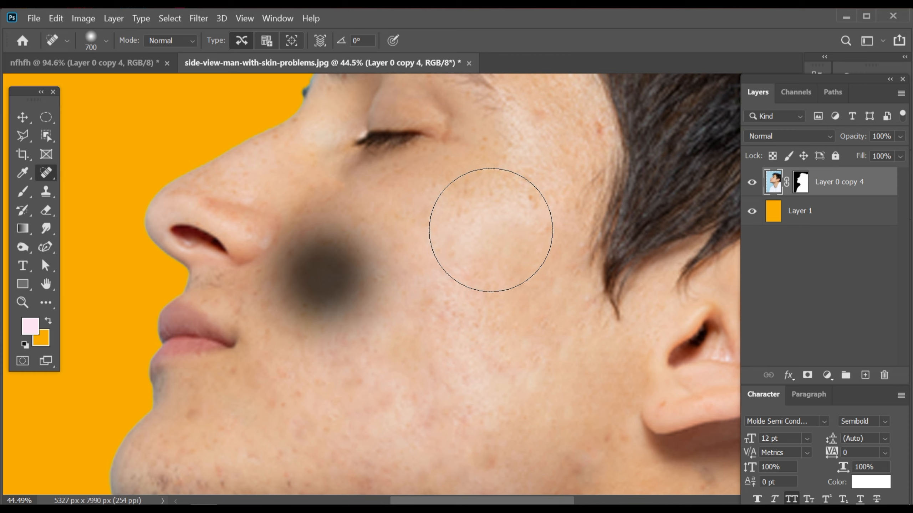
- Heal the temple spot at brush size 250 and the reddish spot beside the hairline at size 175
{"action": "key", "text": "bracketleft"}
{"action": "key", "text": "bracketleft"}
{"action": "key", "text": "bracketleft"}
{"action": "key", "text": "bracketleft"}
{"action": "left_click", "coordinate": [536, 116]}
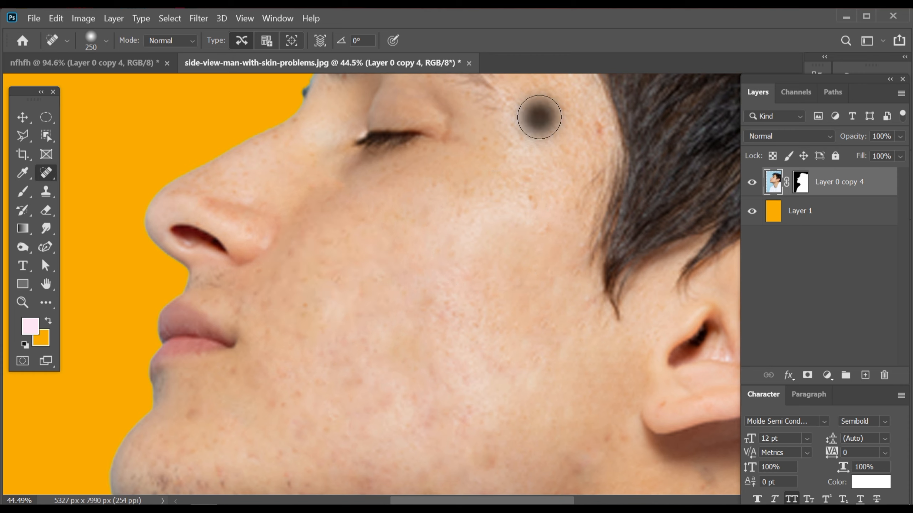
{"action": "key", "text": "bracketleft"}
{"action": "key", "text": "bracketleft"}
{"action": "key", "text": "bracketleft"}
{"action": "left_click", "coordinate": [599, 128]}
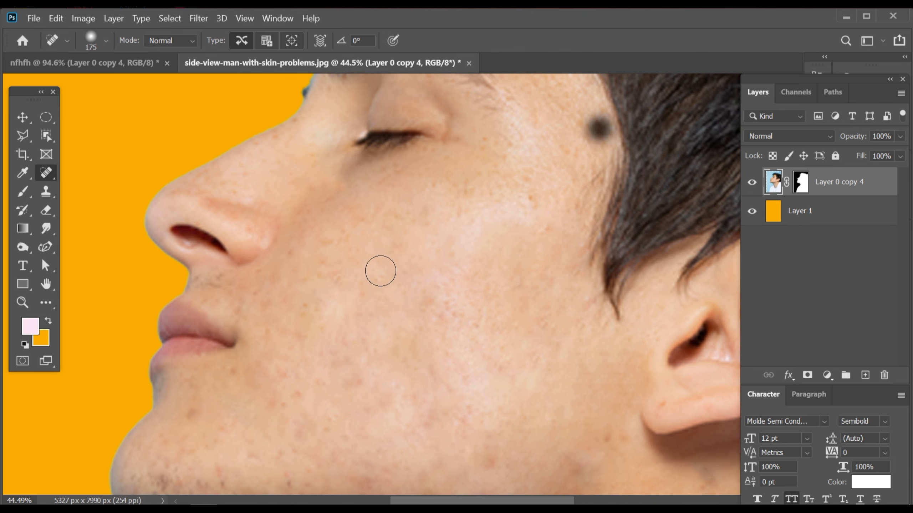
- Heal the spots on the temple and side forehead, the eyebrow's tail at brush size 200, and the upper forehead mole at size 250
{"action": "scroll", "coordinate": [404, 275], "scroll_direction": "up", "scroll_amount": 5}
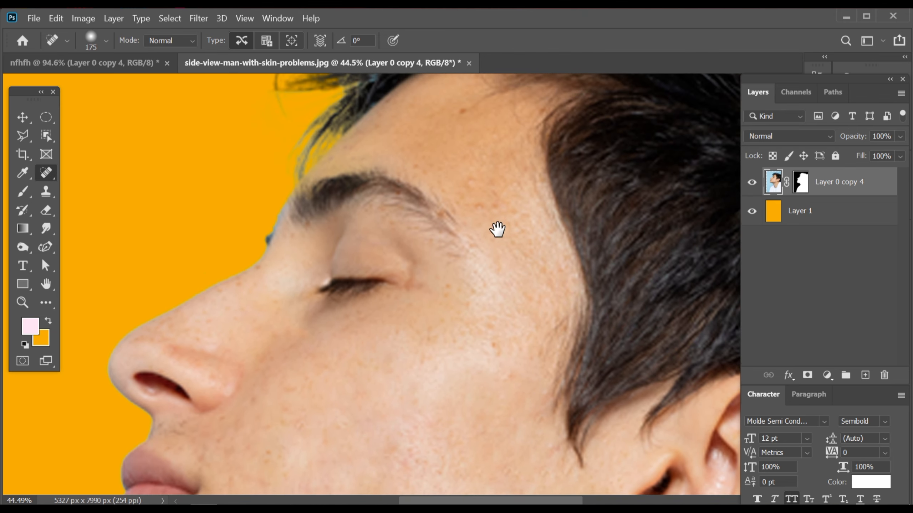
{"action": "left_click", "coordinate": [485, 210]}
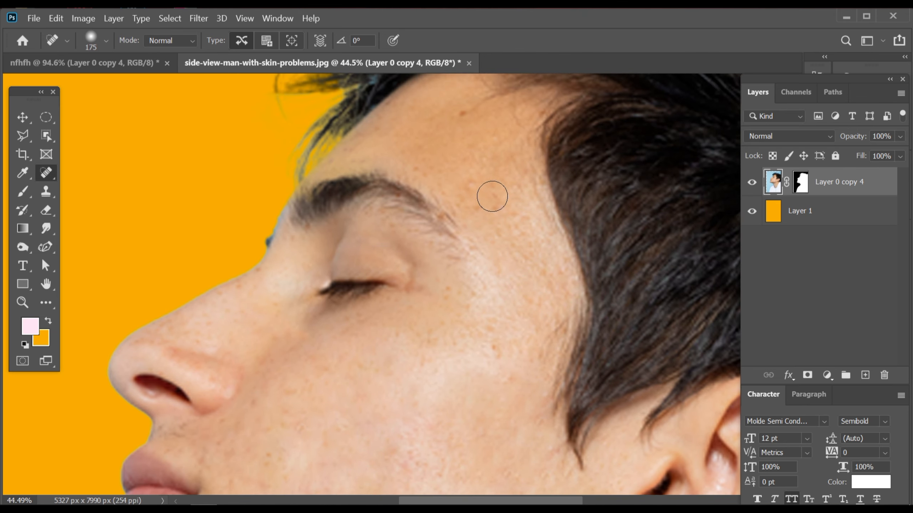
{"action": "key", "text": "bracketright"}
{"action": "left_click", "coordinate": [475, 182]}
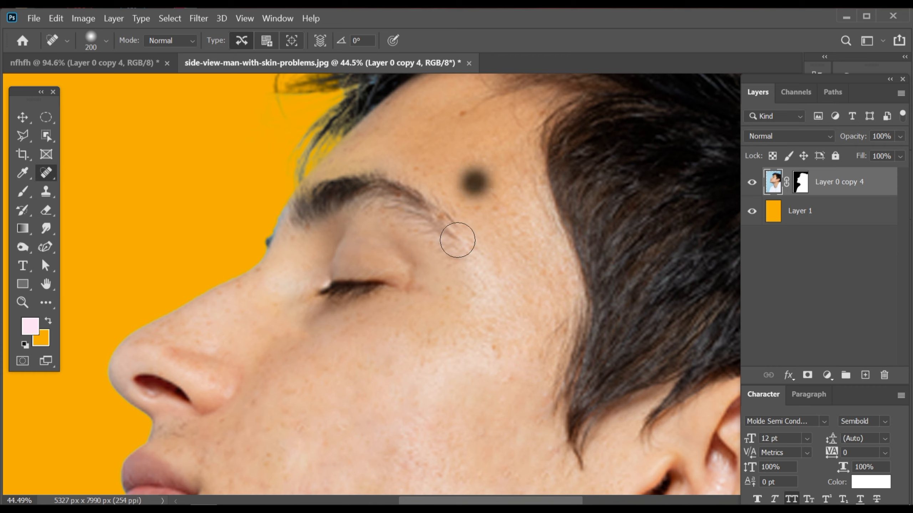
{"action": "left_click", "coordinate": [443, 222]}
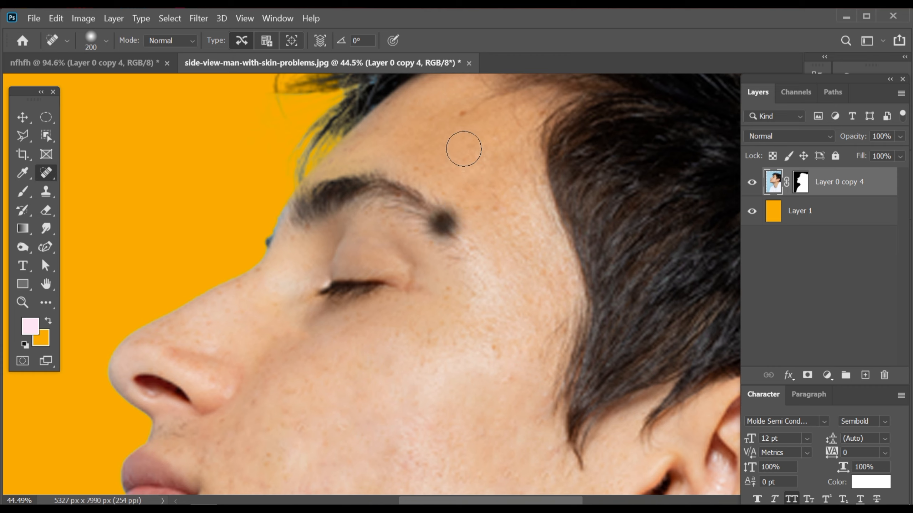
{"action": "key", "text": "bracketright"}
{"action": "left_click", "coordinate": [463, 110]}
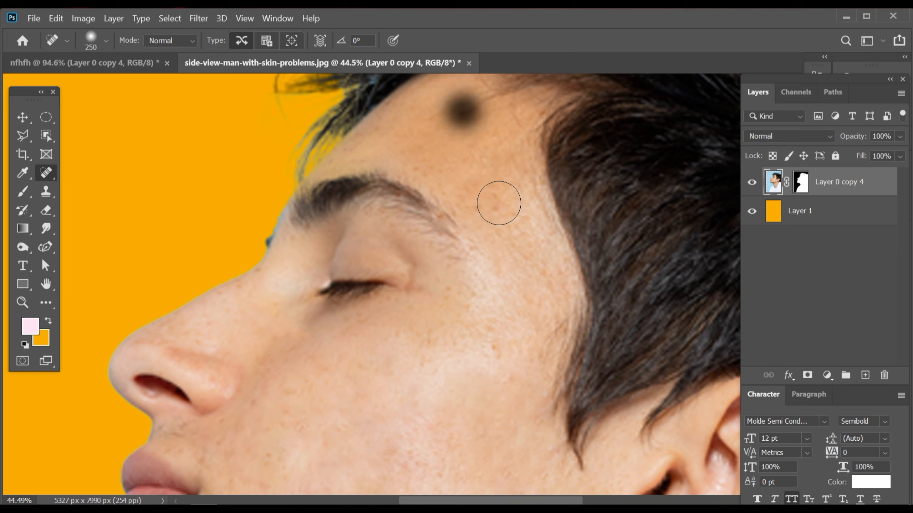
{"action": "left_click", "coordinate": [487, 204]}
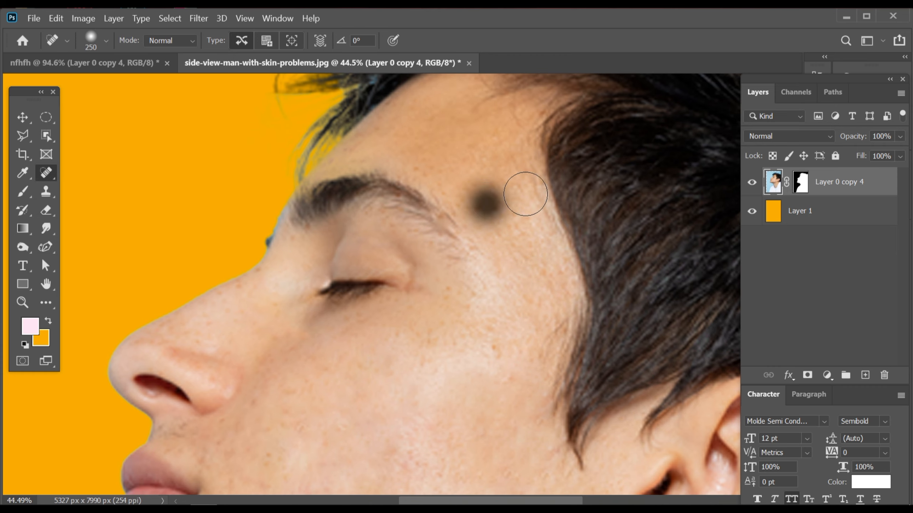
- With the brush at size 400, heal the rear lower cheek above the jawline and the brown spot on the chin below the lips
{"action": "left_click_drag", "start_coordinate": [459, 358], "coordinate": [499, 300]}
{"action": "key", "text": "bracketright"}
{"action": "key", "text": "bracketright"}
{"action": "left_click", "coordinate": [516, 311]}
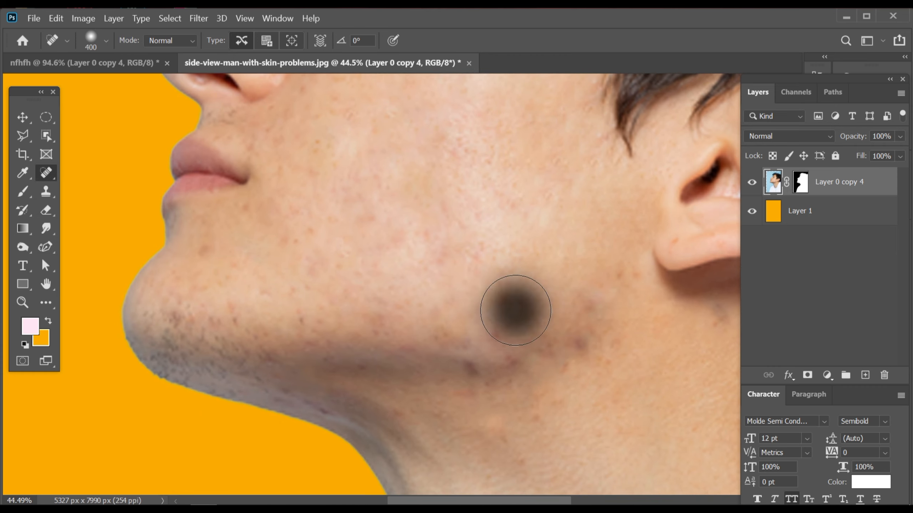
{"action": "left_click", "coordinate": [209, 264]}
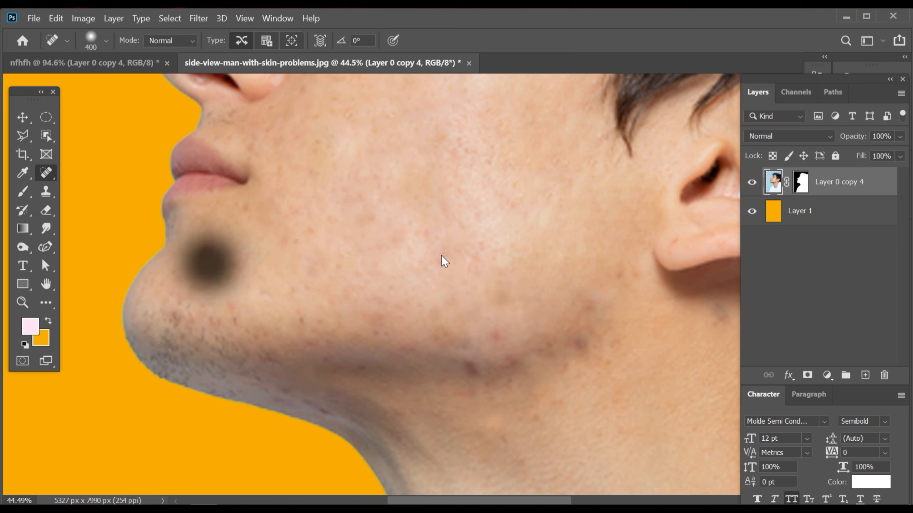
- Heal the middle of the cheek and the neck below the rear jaw at brush size 600, and reduce the brush to size 400
{"action": "key", "text": "bracketright"}
{"action": "key", "text": "bracketright"}
{"action": "left_click", "coordinate": [443, 230]}
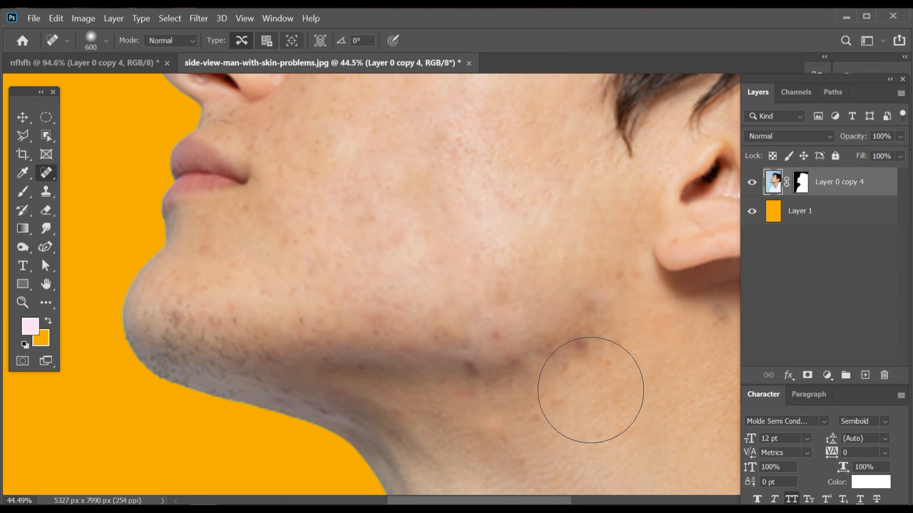
{"action": "left_click", "coordinate": [590, 390]}
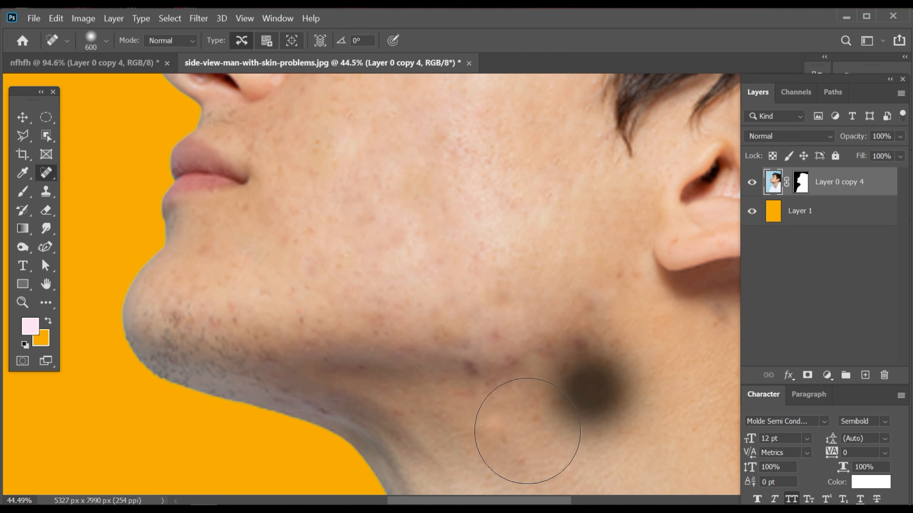
{"action": "key", "text": "bracketleft"}
{"action": "key", "text": "bracketleft"}
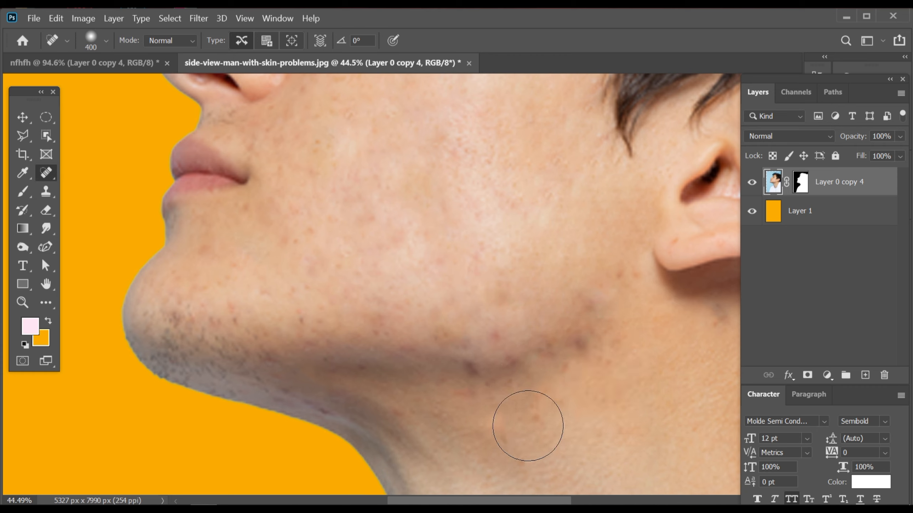
- Heal the neck spot below the jaw at brush size 400, and the dark spots along the rear jawline at size 125
{"action": "left_click", "coordinate": [527, 419]}
{"action": "key", "text": "bracketleft"}
{"action": "key", "text": "bracketleft"}
{"action": "key", "text": "bracketleft"}
{"action": "key", "text": "bracketleft"}
{"action": "key", "text": "bracketleft"}
{"action": "key", "text": "bracketleft"}
{"action": "left_click", "coordinate": [471, 370]}
{"action": "left_click", "coordinate": [582, 345]}
{"action": "left_click", "coordinate": [469, 369]}
{"action": "left_click", "coordinate": [470, 370]}
{"action": "left_click", "coordinate": [587, 309]}
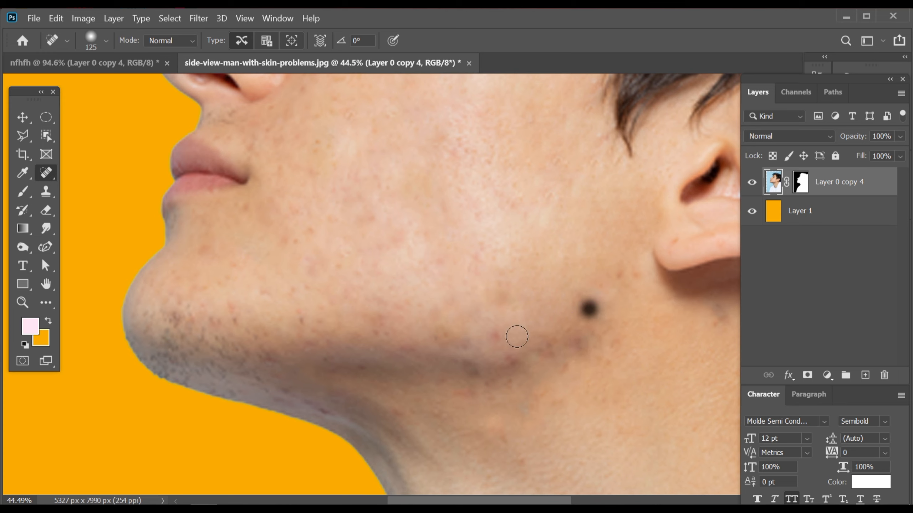
- Heal the remaining small spots on the lower cheek, the chin, the rear jaw near the ear and the earlobe
{"action": "left_click", "coordinate": [494, 337]}
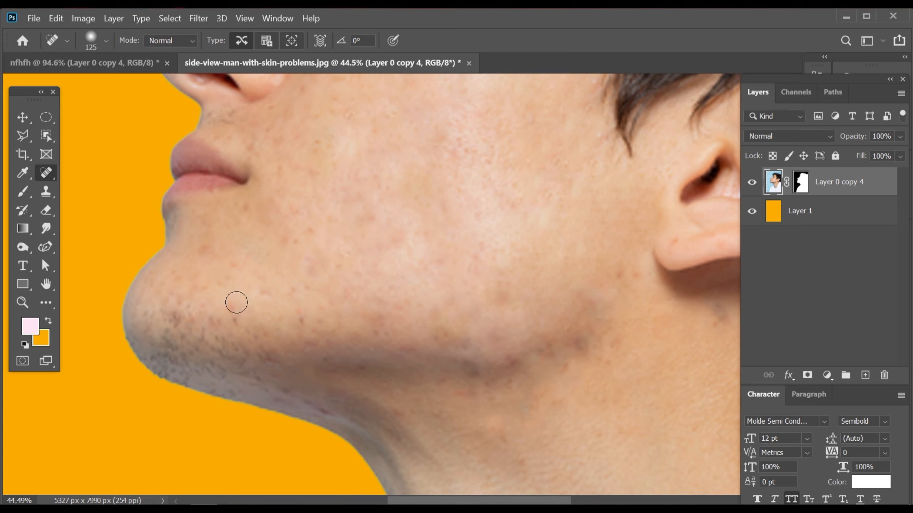
{"action": "left_click", "coordinate": [236, 302]}
{"action": "left_click", "coordinate": [177, 319]}
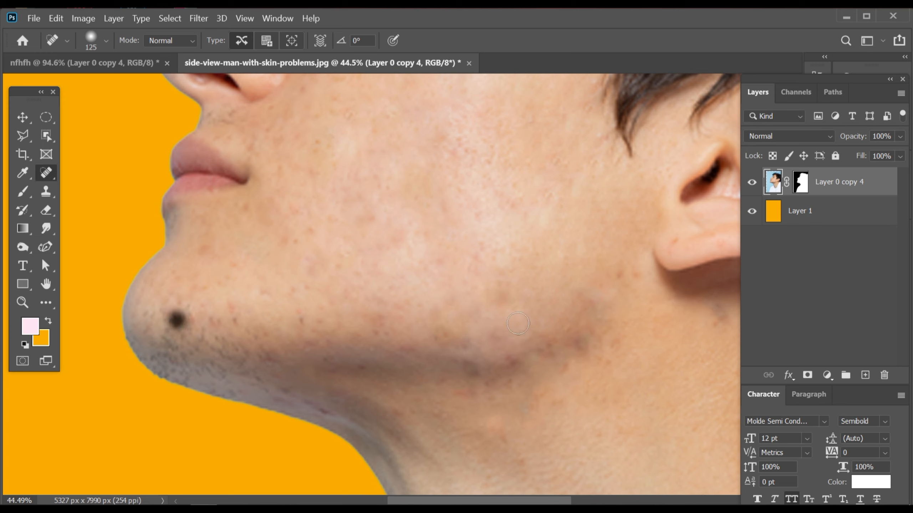
{"action": "left_click", "coordinate": [620, 277]}
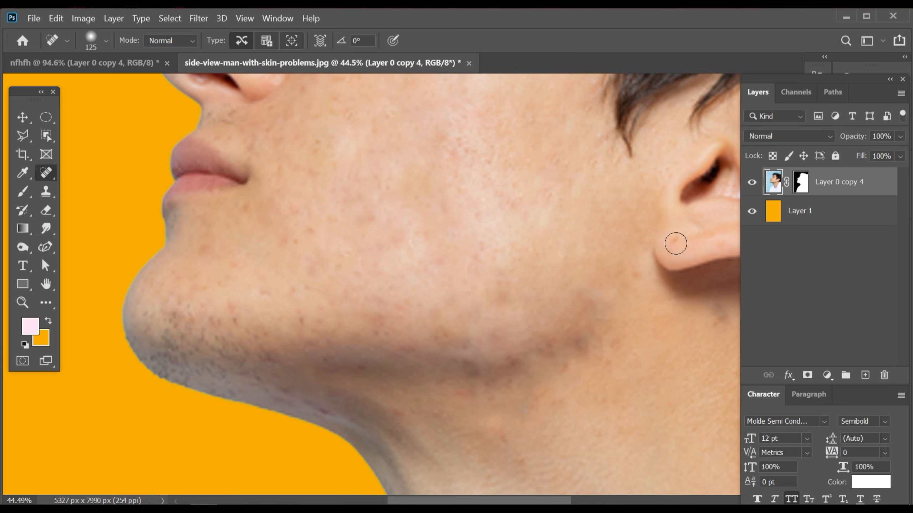
{"action": "left_click", "coordinate": [676, 246]}
- Switch to the Move tool and preview the whole retouched portrait in full-screen mode
{"action": "scroll", "coordinate": [576, 364], "scroll_direction": "down", "scroll_amount": 5}
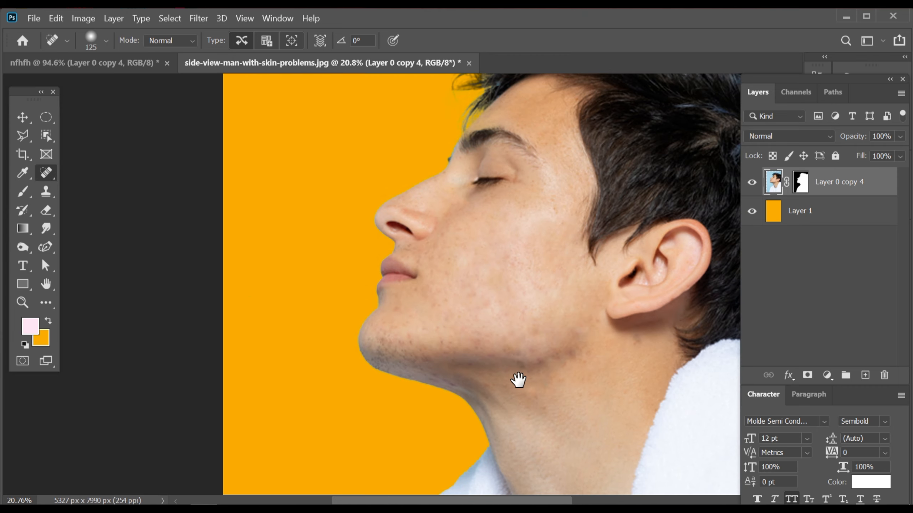
{"action": "scroll", "coordinate": [576, 374], "scroll_direction": "down", "scroll_amount": 2}
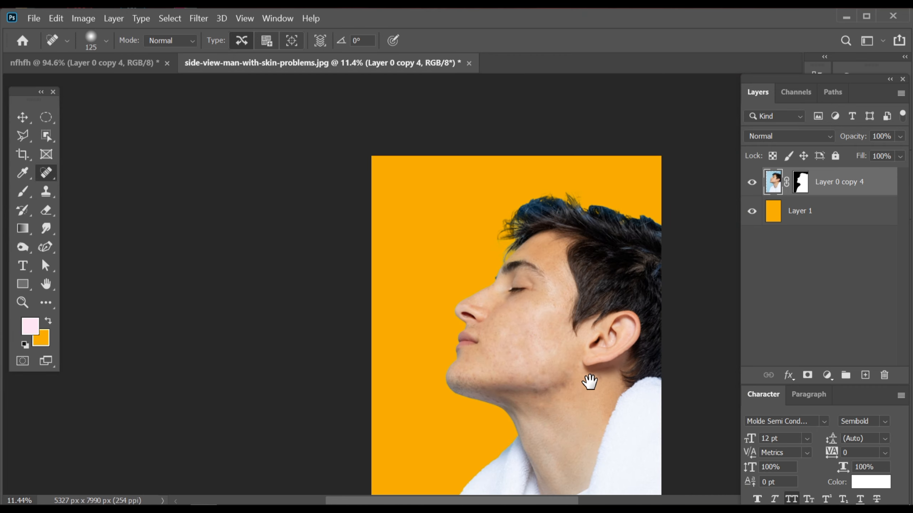
{"action": "scroll", "coordinate": [589, 379], "scroll_direction": "up", "scroll_amount": 1}
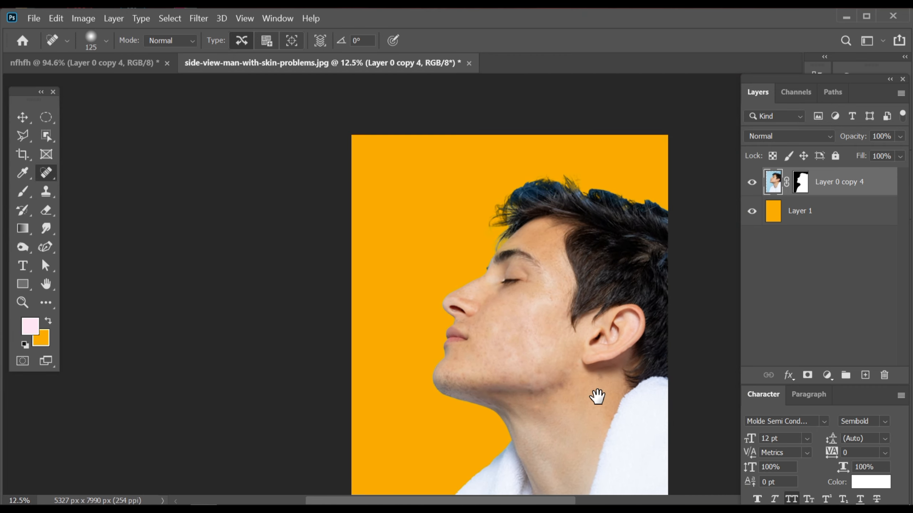
{"action": "left_click", "coordinate": [23, 117]}
{"action": "key", "text": "f"}
{"action": "key", "text": "f"}
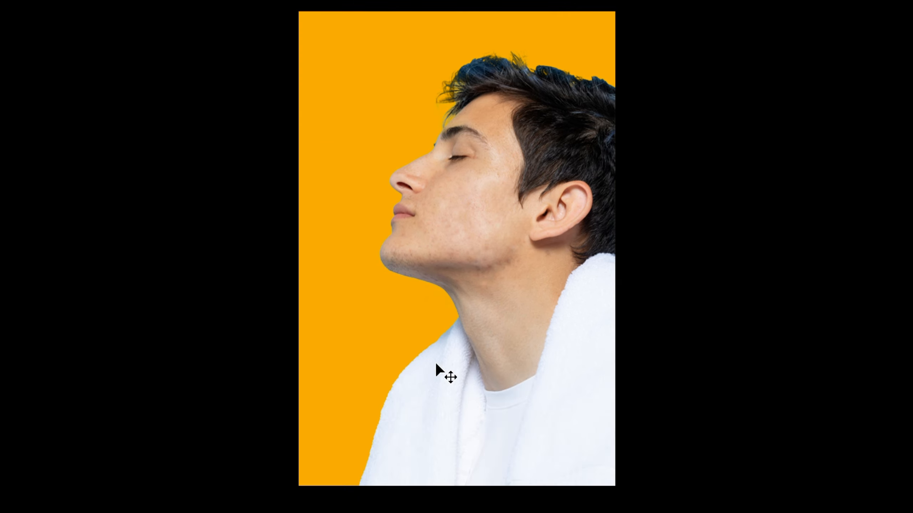